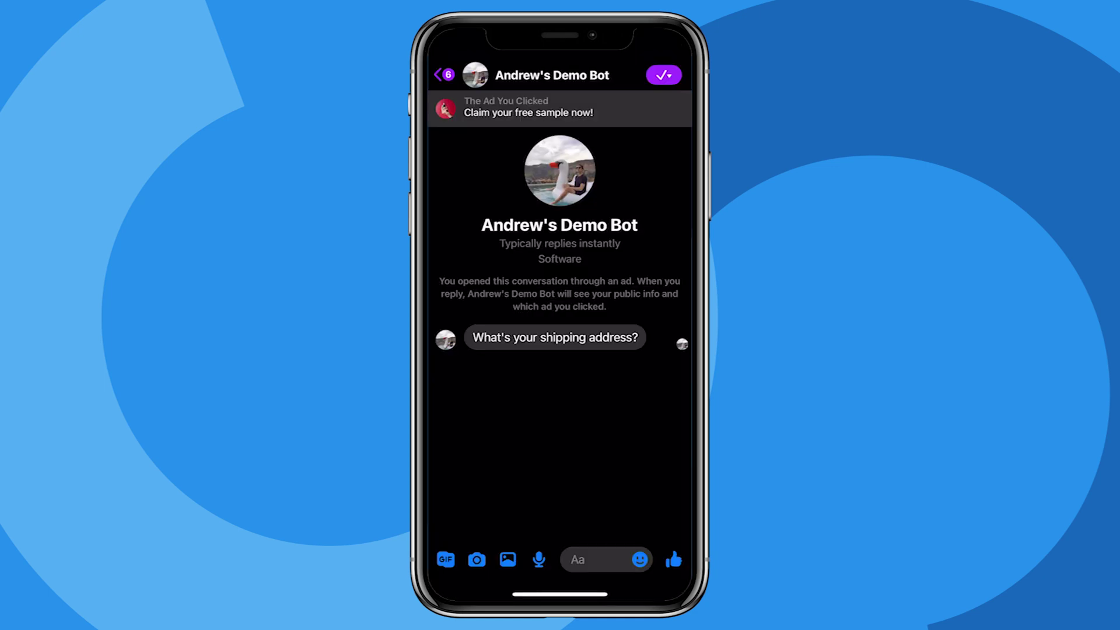
# Reply to the demo bot with a shipping address, then send the suggested email address.
pyautogui.click(601, 559)
pyautogui.click(460, 531)
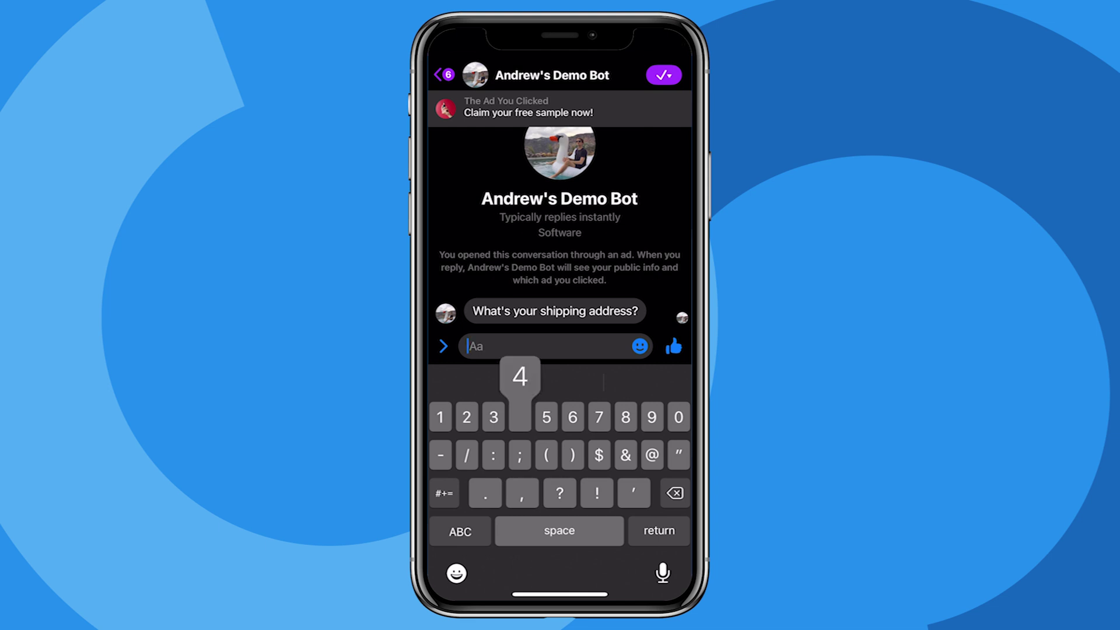
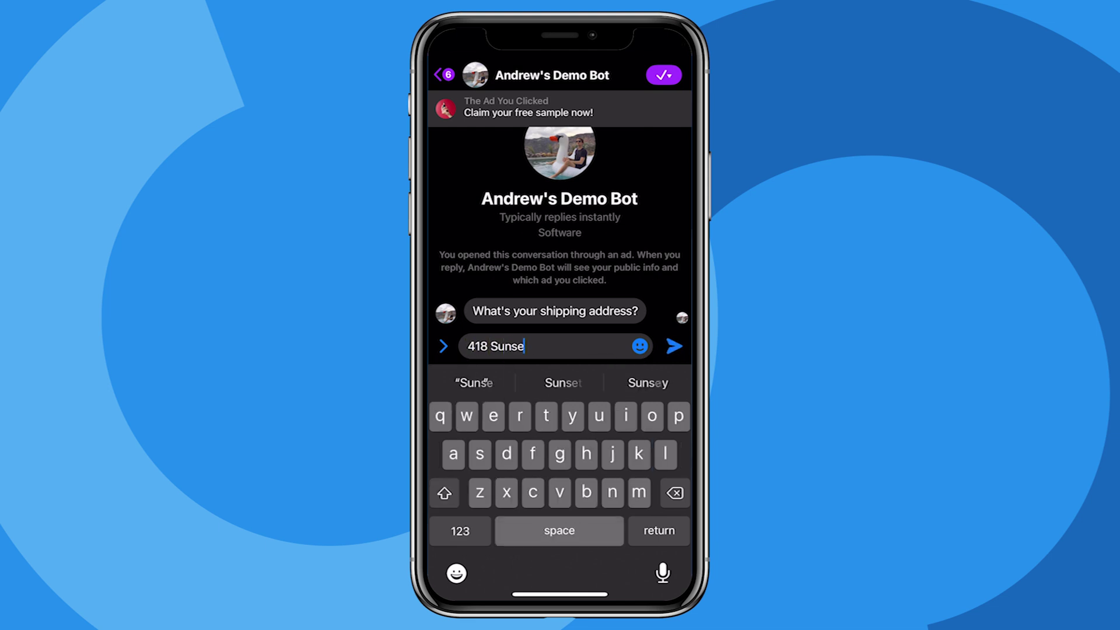
pyautogui.click(674, 345)
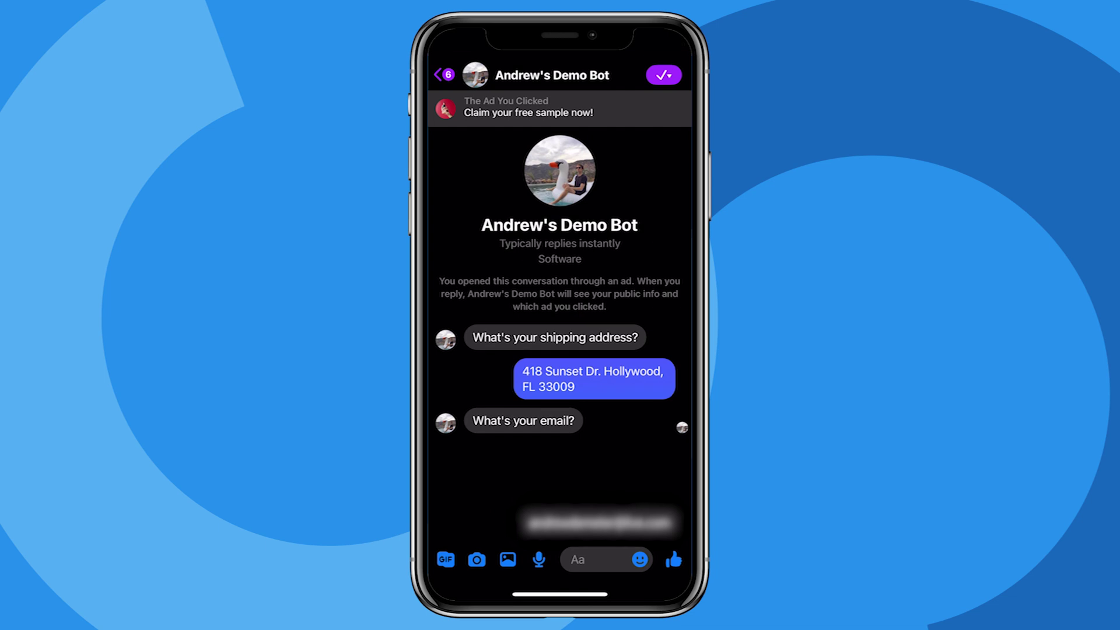
pyautogui.click(598, 522)
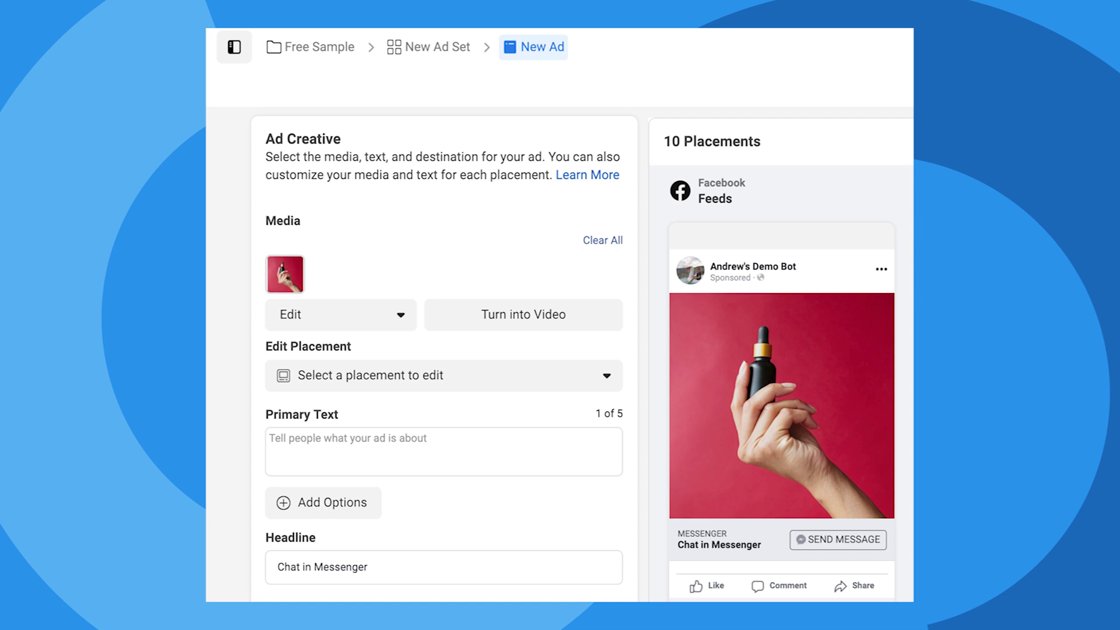
# Paste 'Claim your free sample now!' as primary text and add a pointing-hand emoji to the headline.
pyautogui.write('Claim your free sample now!')
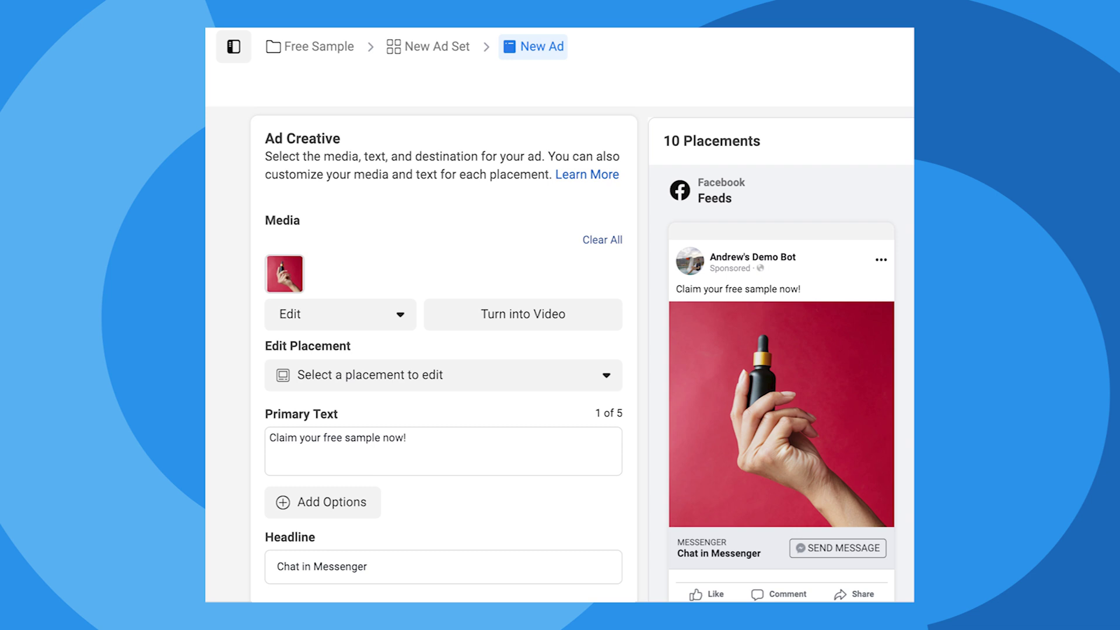
pyautogui.write('👉')
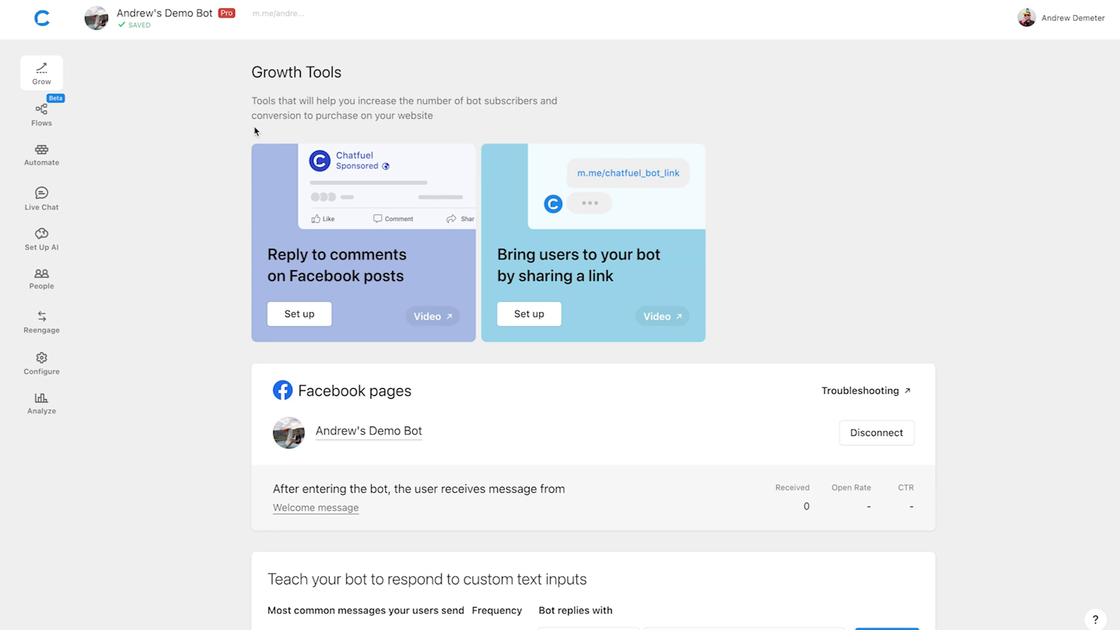
# Go to the demo bot's Flows section in the sidebar.
pyautogui.click(56, 118)
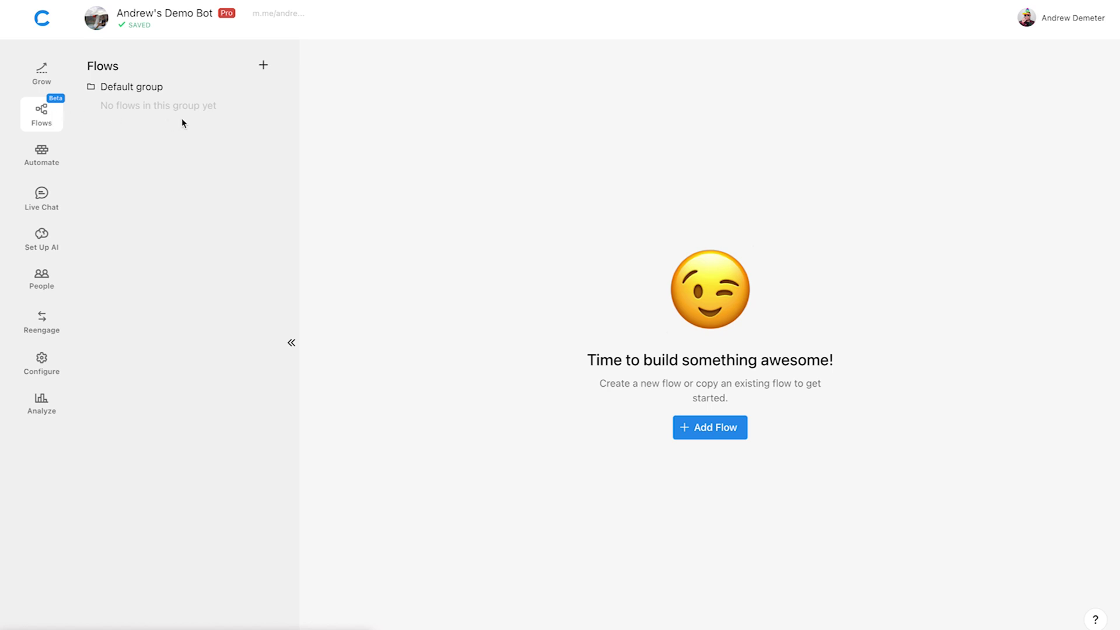
# Create a new flow and add a Click-to-Messenger Ads entry point to its left.
pyautogui.click(263, 66)
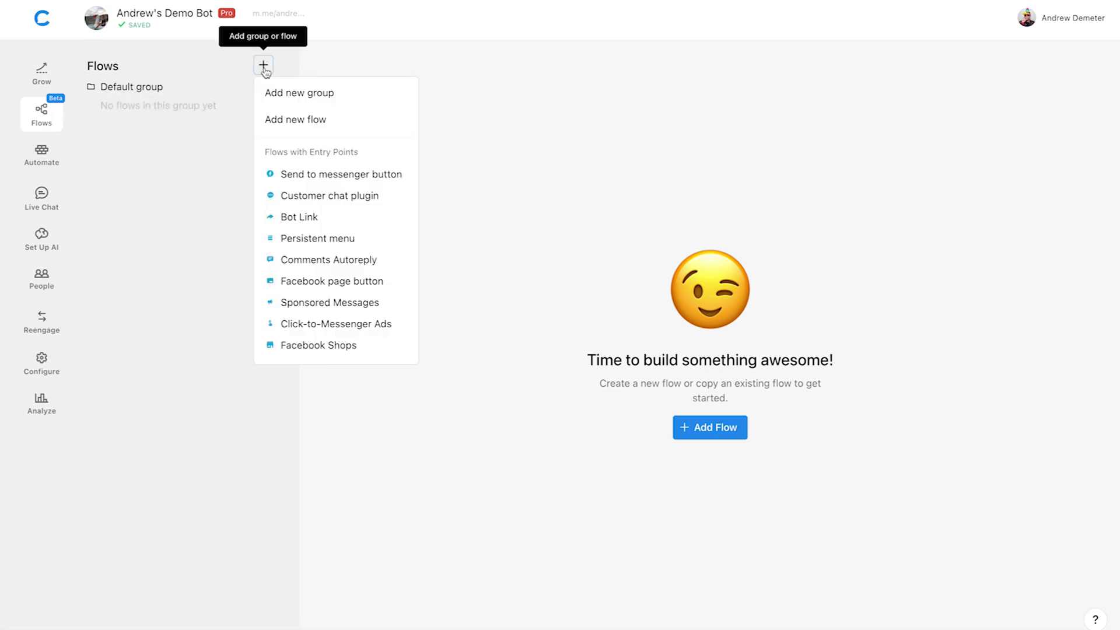
pyautogui.click(347, 118)
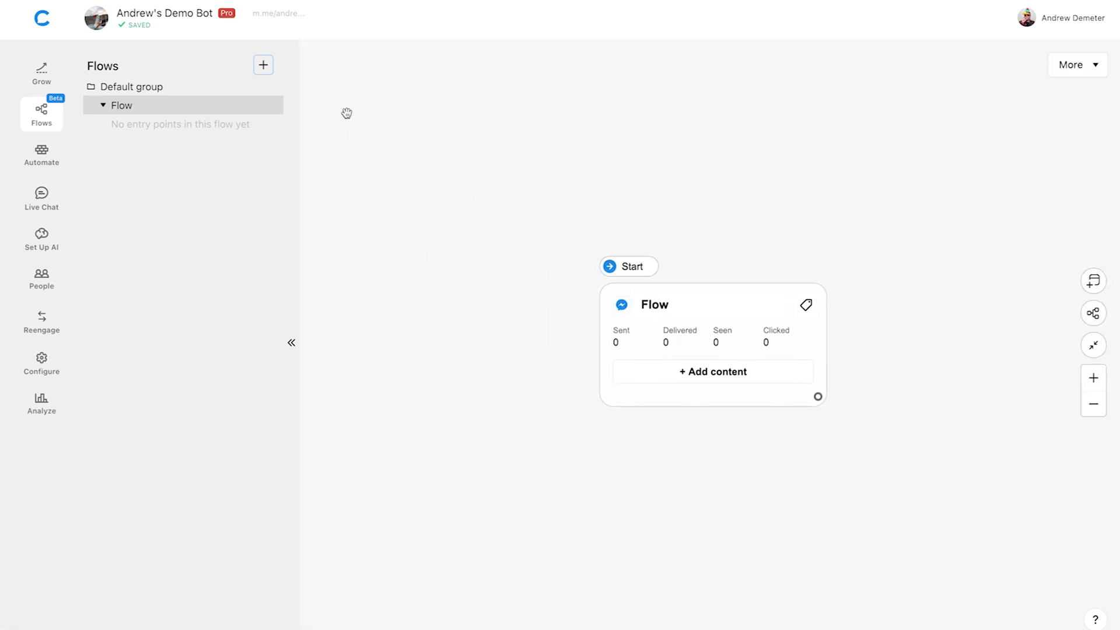
pyautogui.click(291, 342)
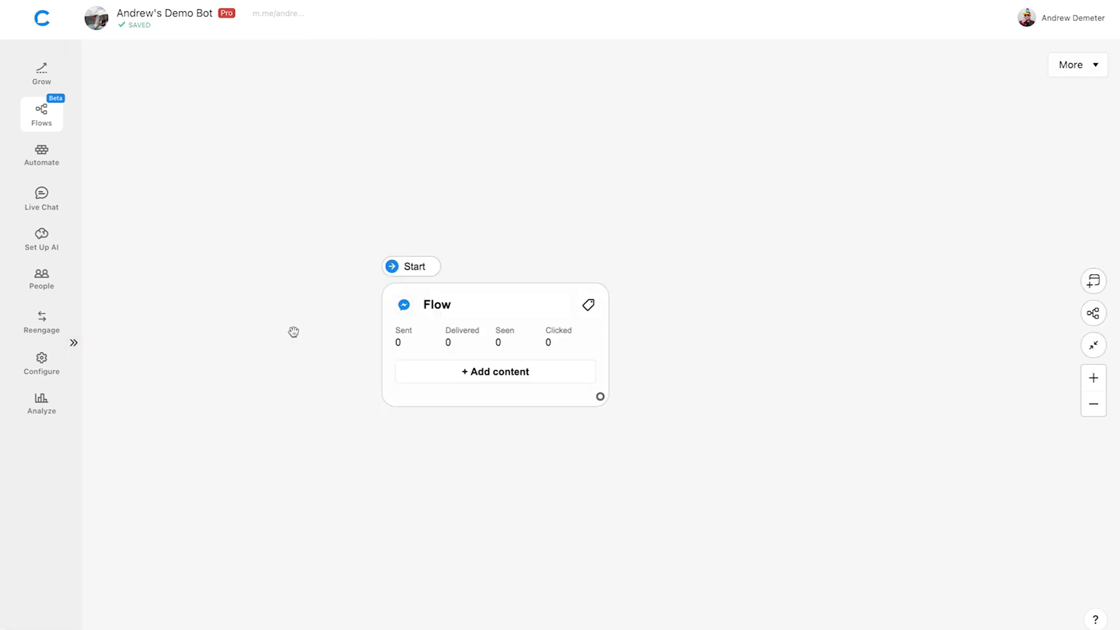
pyautogui.moveTo(293, 332); pyautogui.dragTo(525, 338)
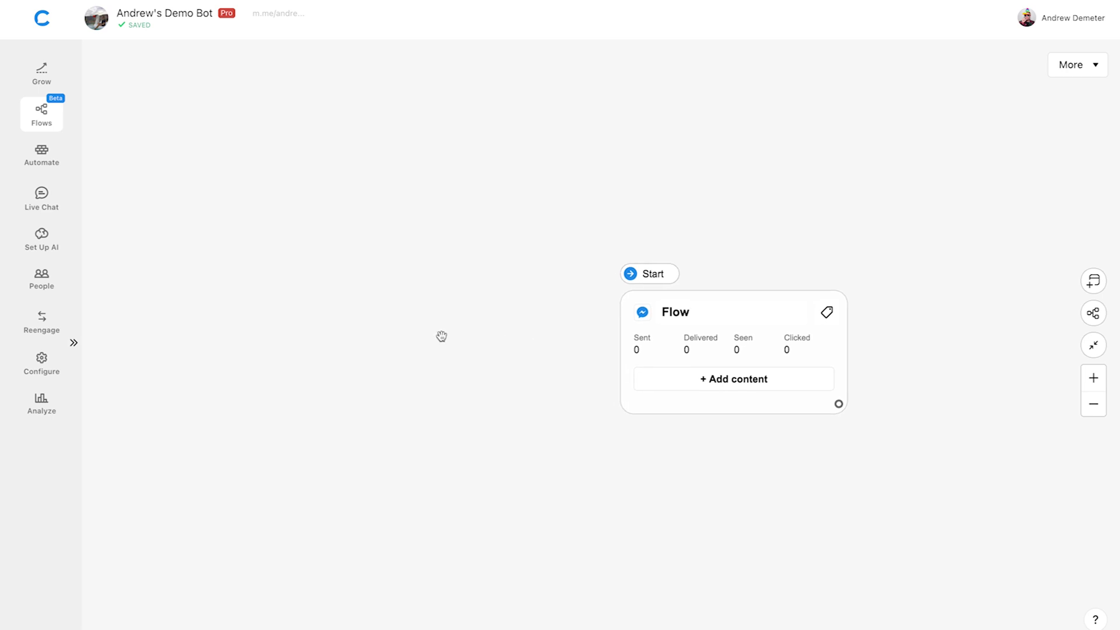
pyautogui.rightClick(246, 284)
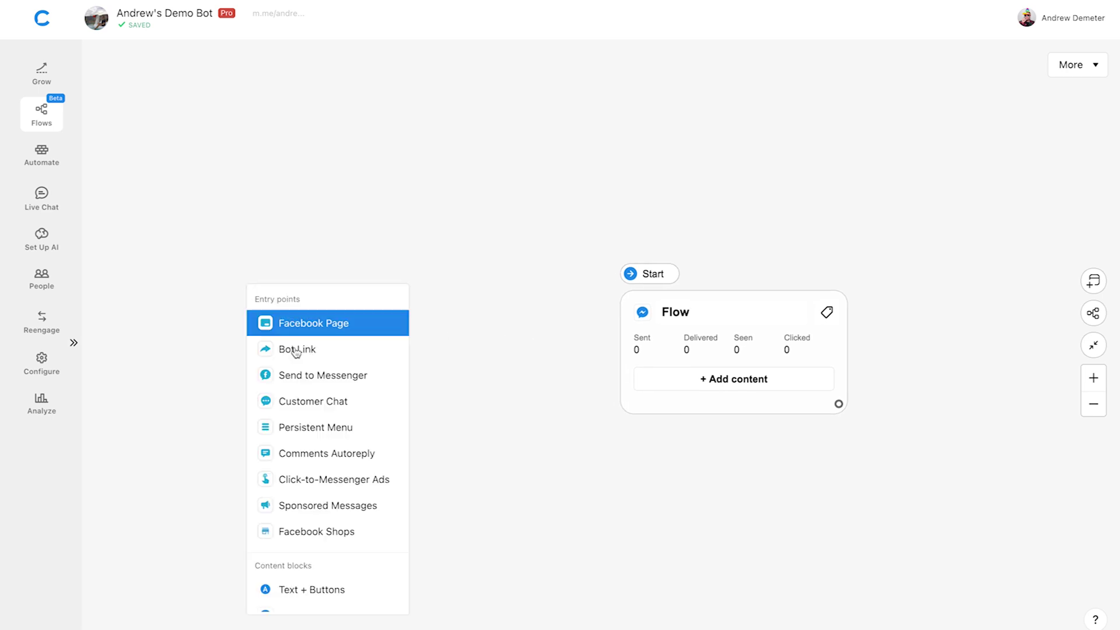
pyautogui.click(399, 479)
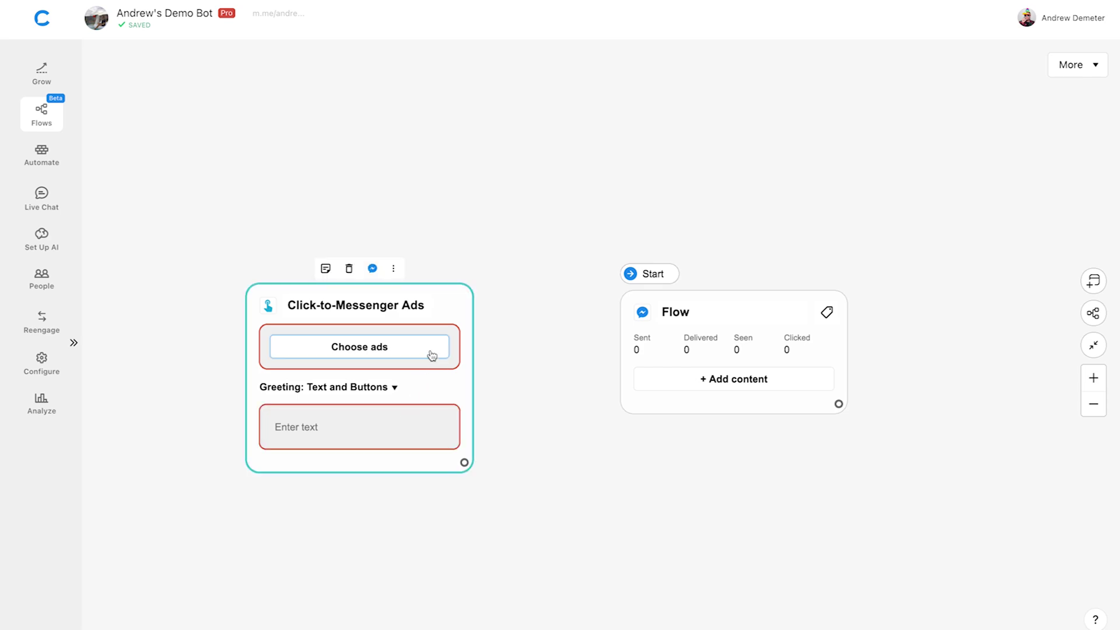
pyautogui.click(431, 357)
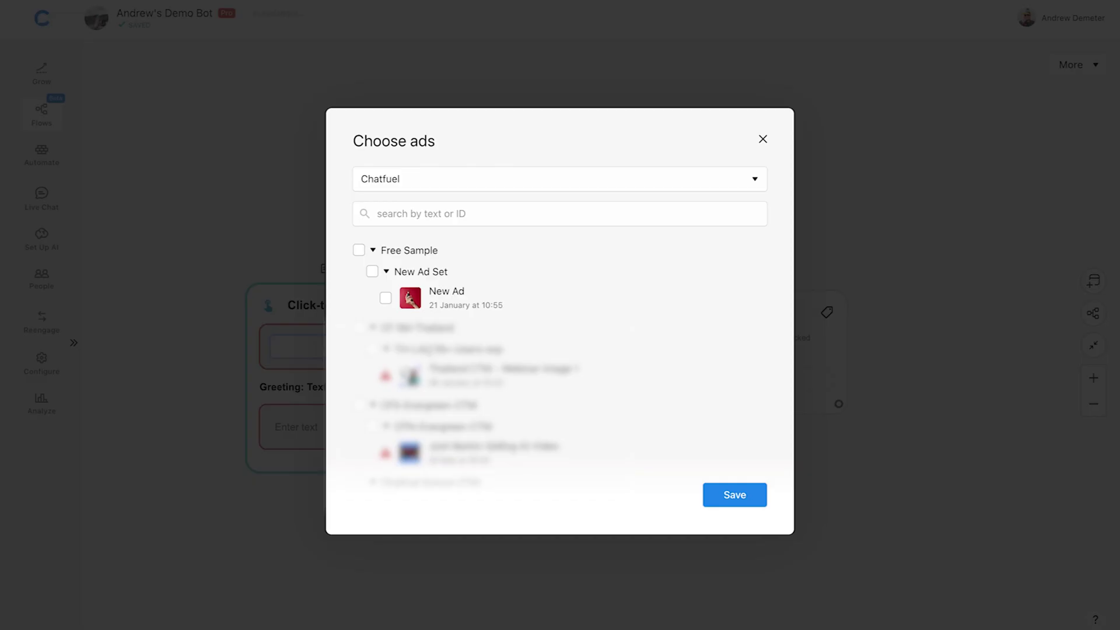
# Select the Free Sample campaign's New Ad and save it to the entry point.
pyautogui.click(359, 250)
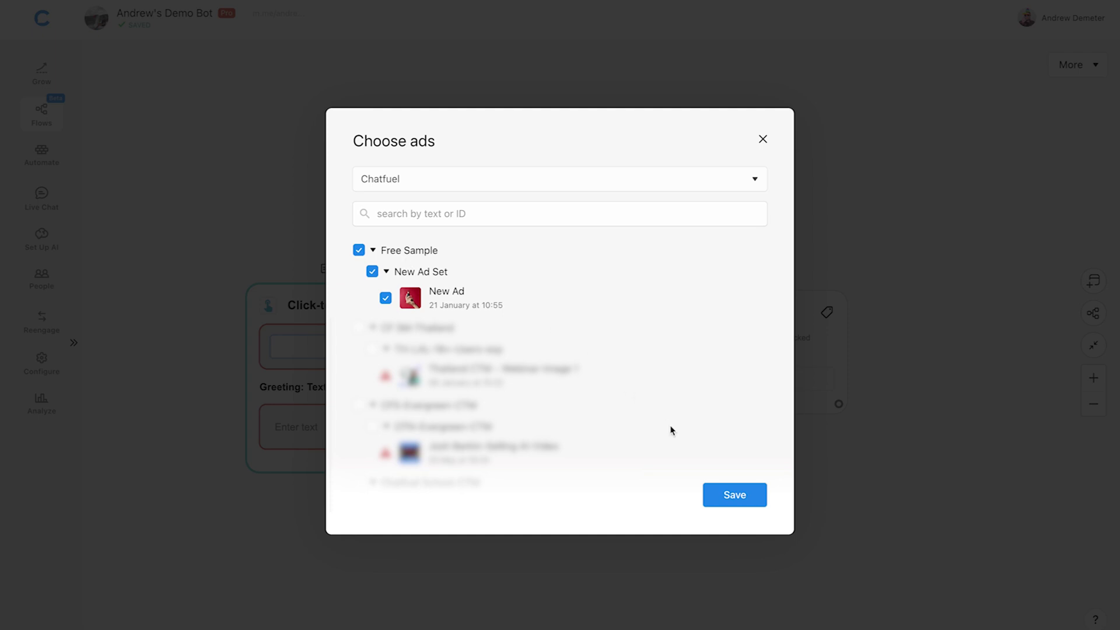
pyautogui.click(735, 496)
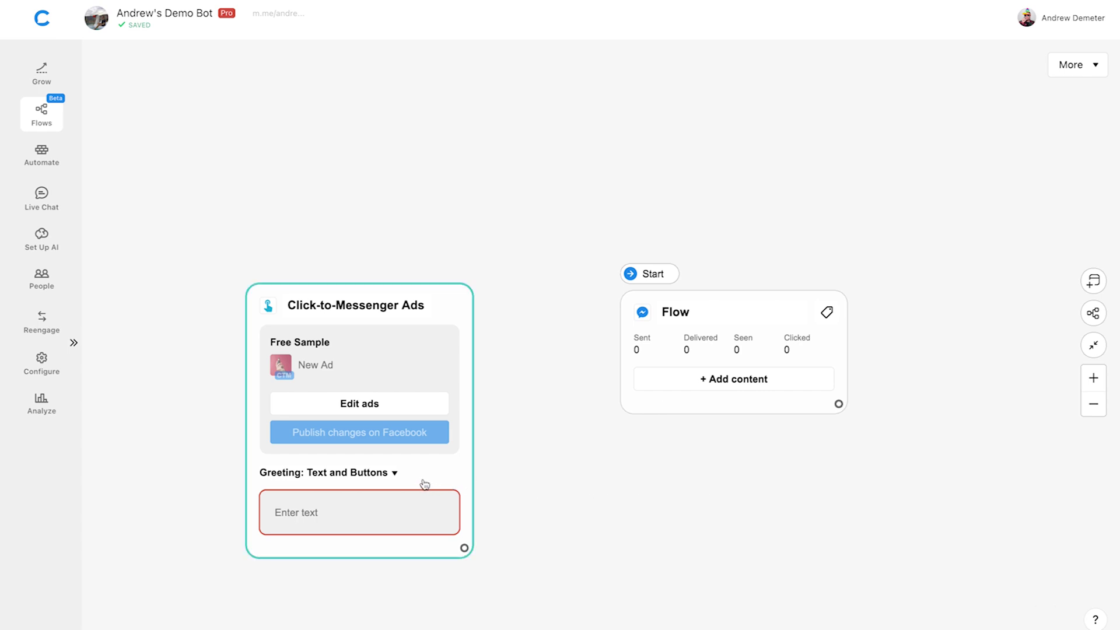
# Make the greeting a text with quick replies reading "What's your shipping address?".
pyautogui.click(395, 473)
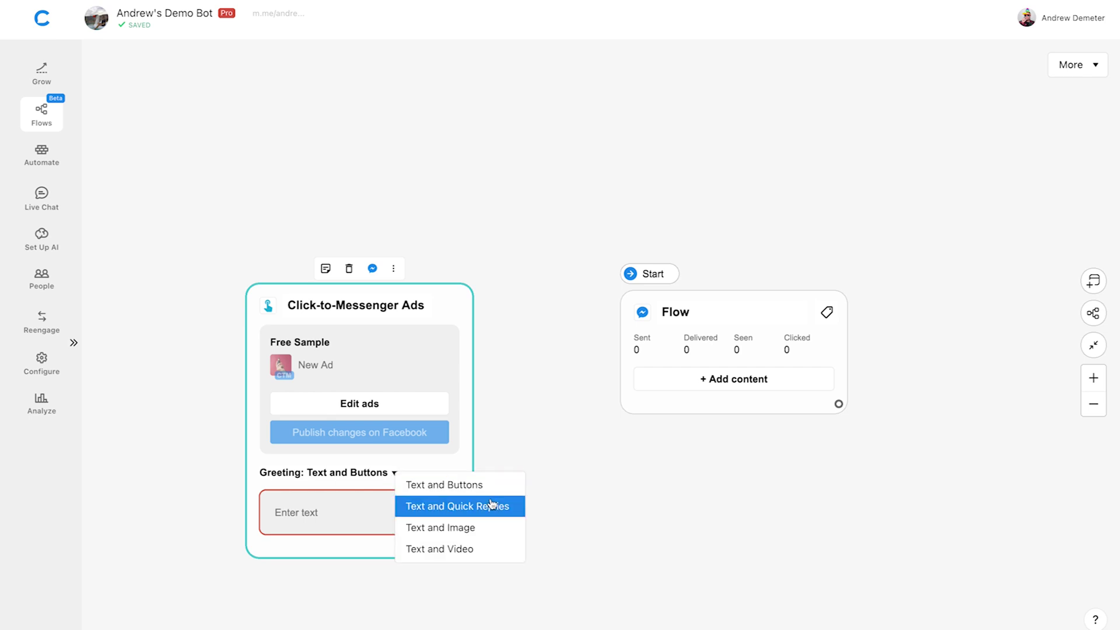
pyautogui.click(516, 507)
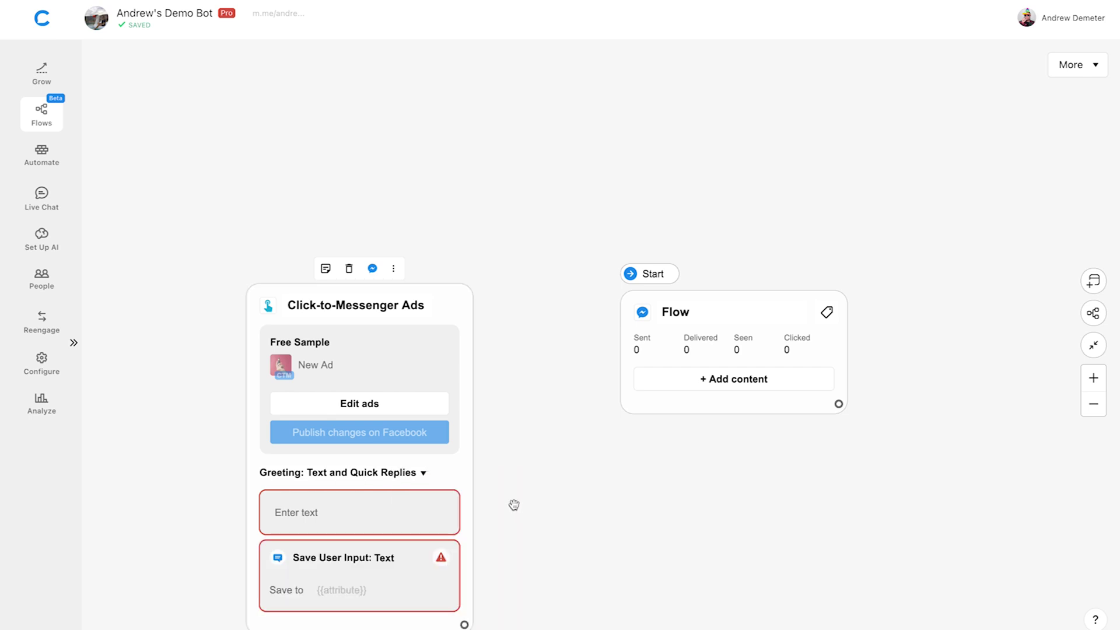
pyautogui.moveTo(395, 314); pyautogui.dragTo(340, 172)
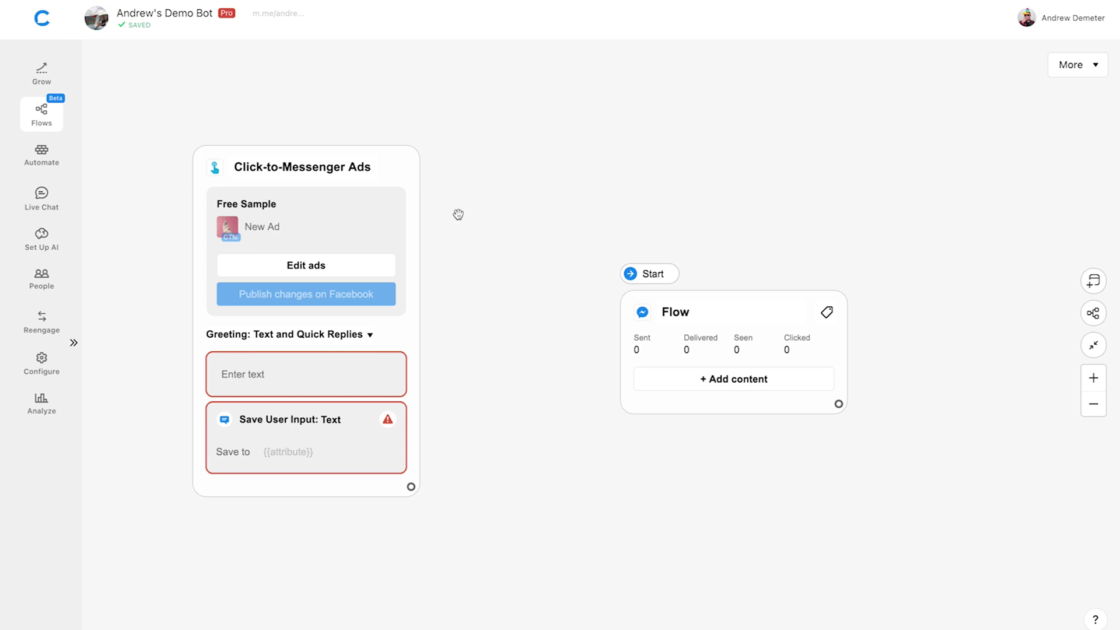
pyautogui.click(292, 373)
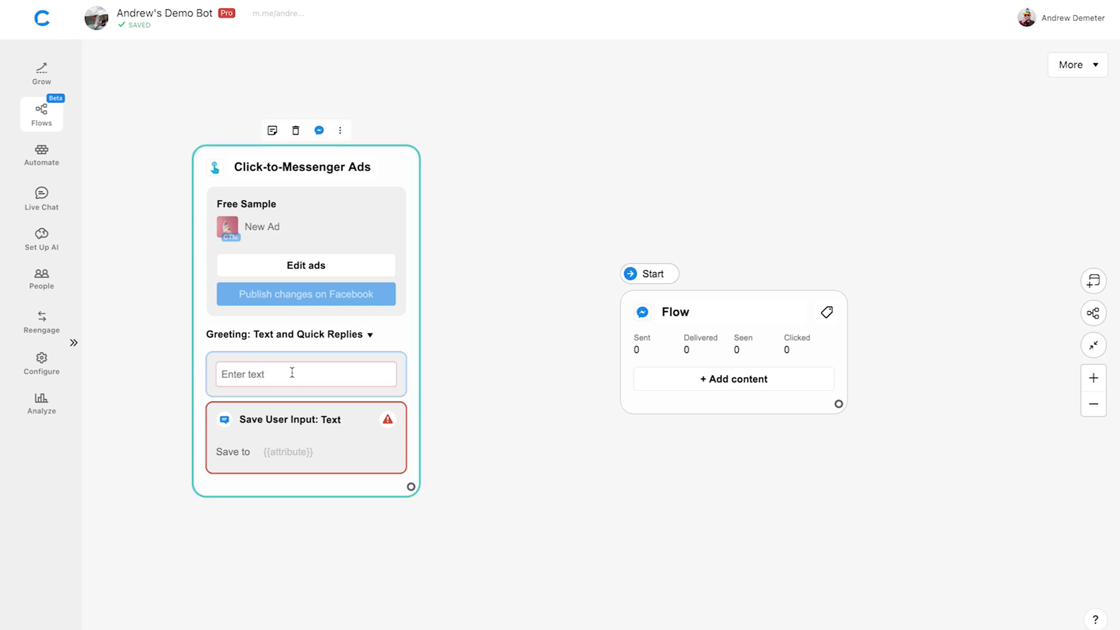
pyautogui.write('W')
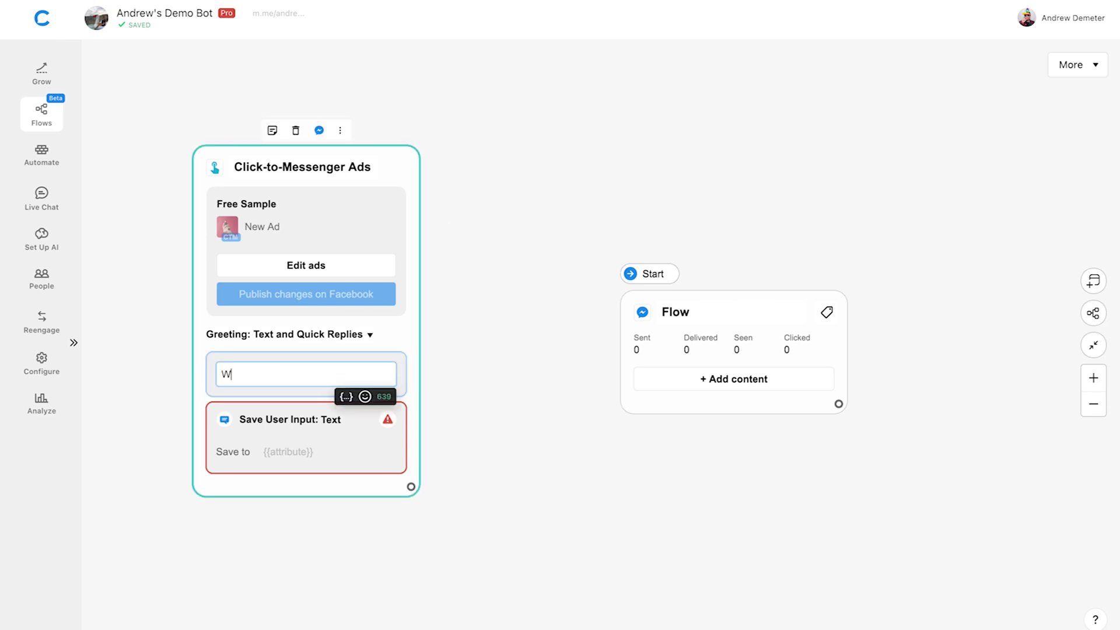
pyautogui.write("hat's your shipping ad")
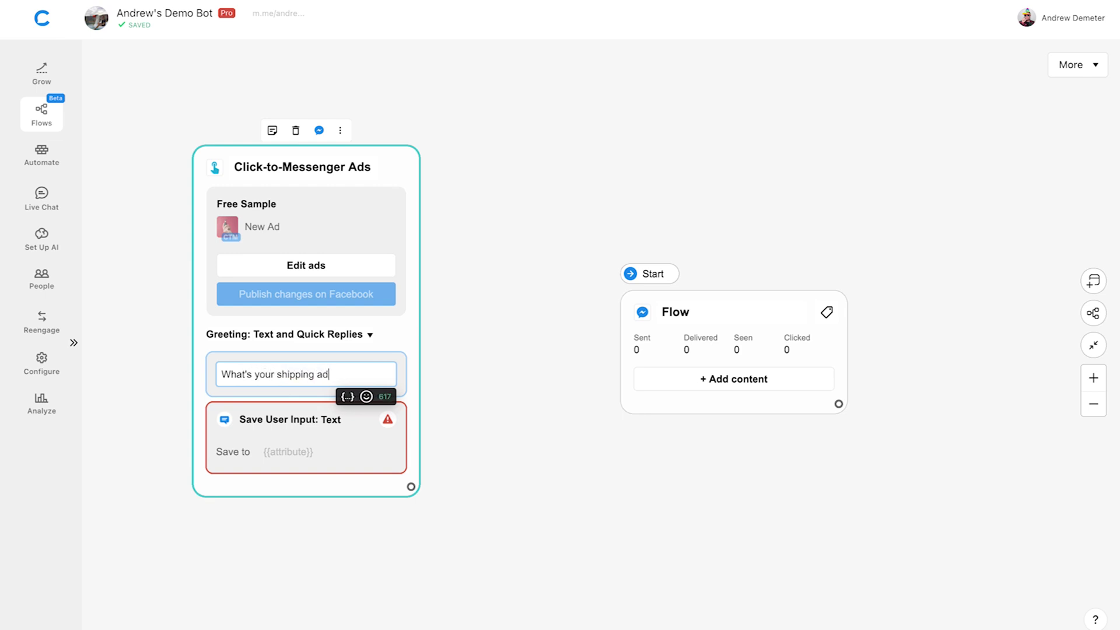
pyautogui.write('dress?')
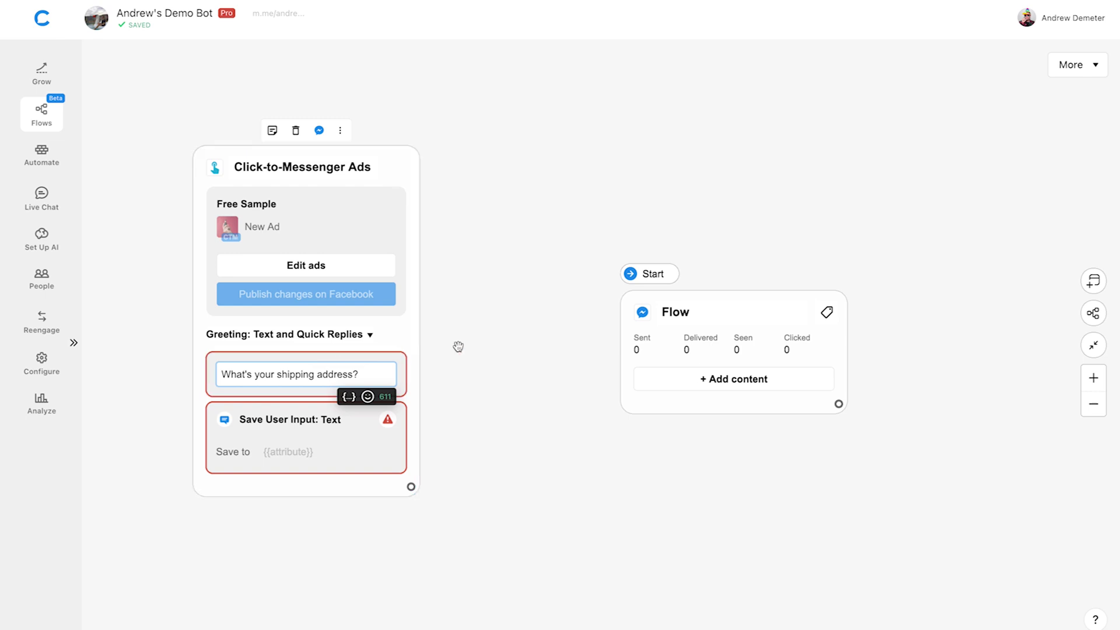
pyautogui.click(477, 346)
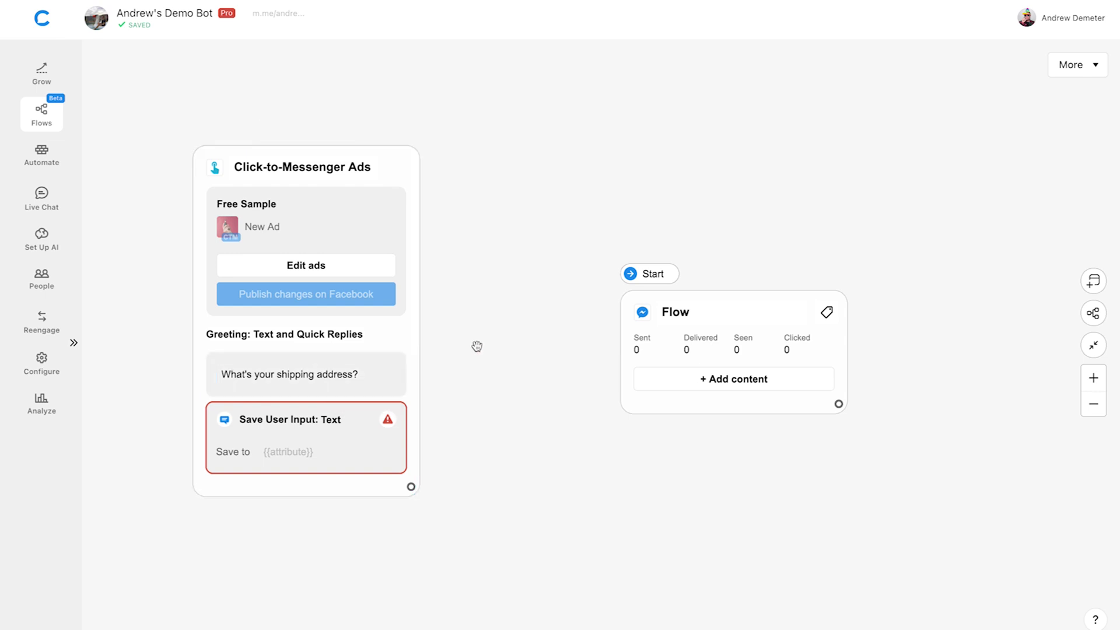
# Save the reply to the 'shipping address' custom field and connect the ad node to Flow.
pyautogui.click(313, 452)
pyautogui.click(313, 451)
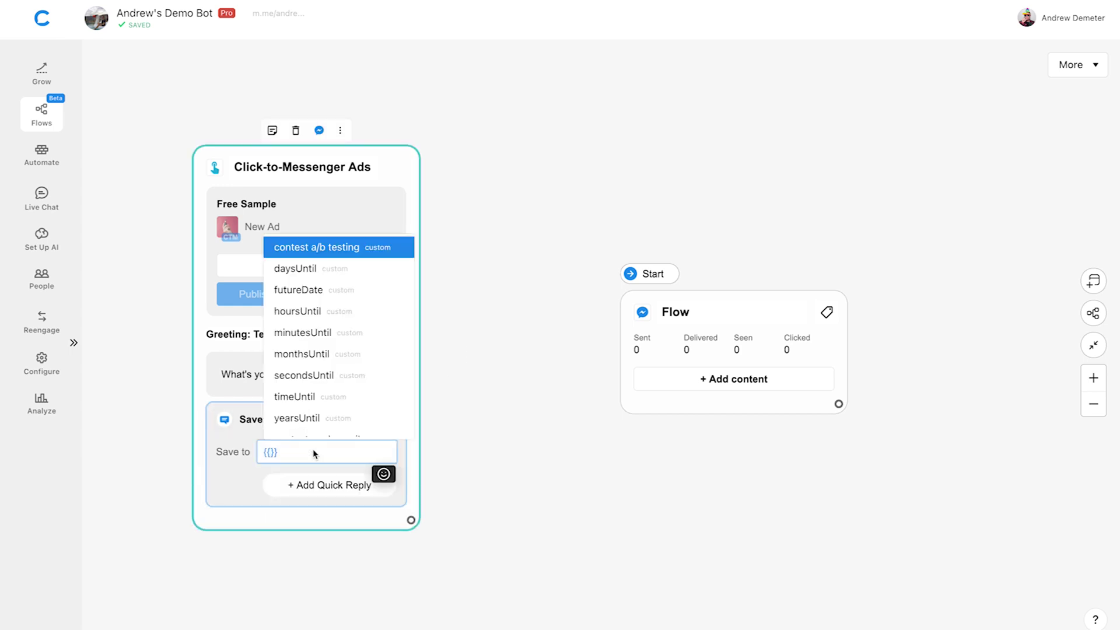
pyautogui.write('shipping')
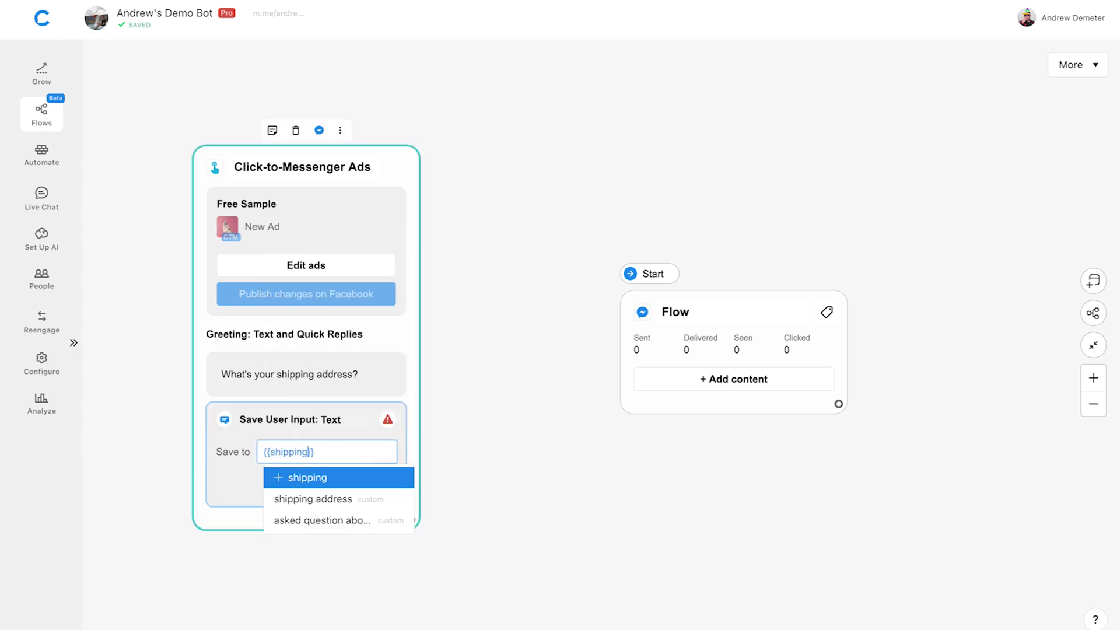
pyautogui.write(' address')
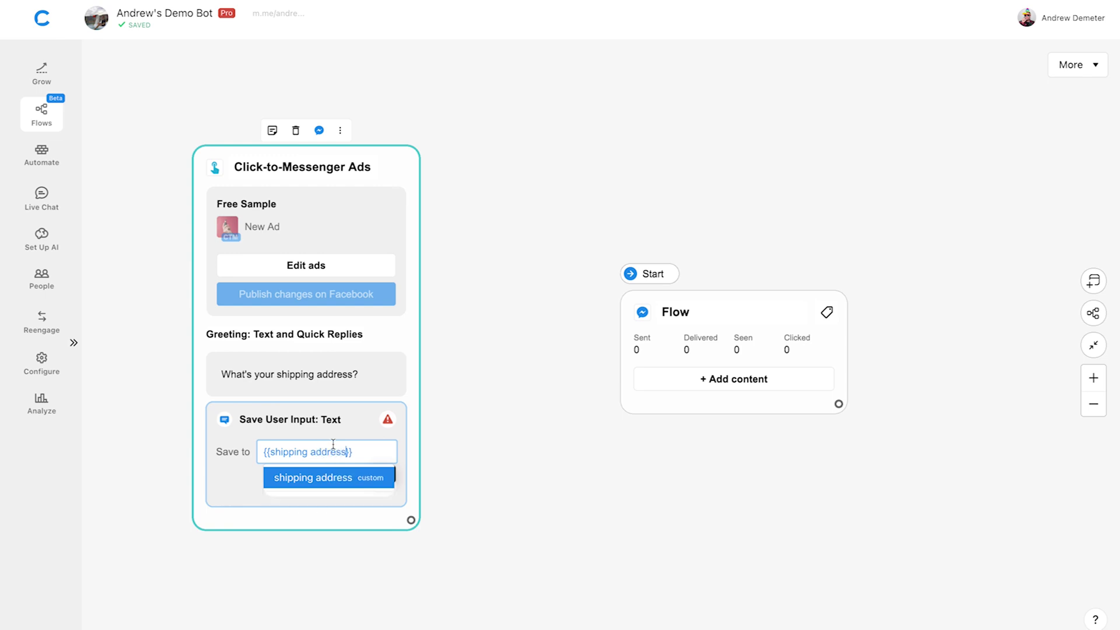
pyautogui.click(472, 428)
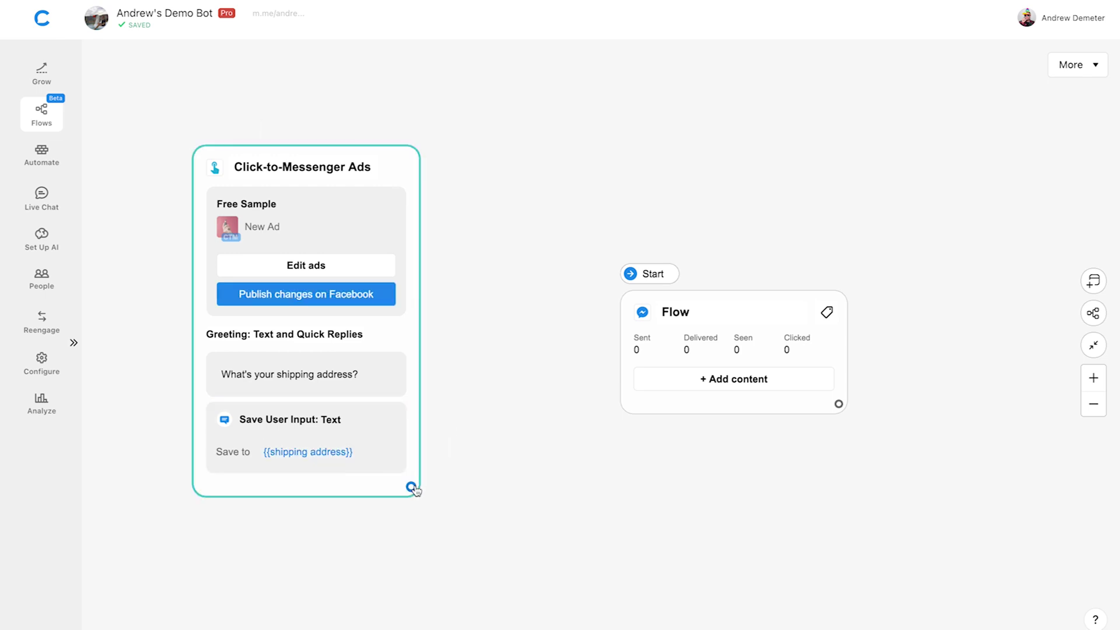
pyautogui.moveTo(411, 487); pyautogui.dragTo(631, 317)
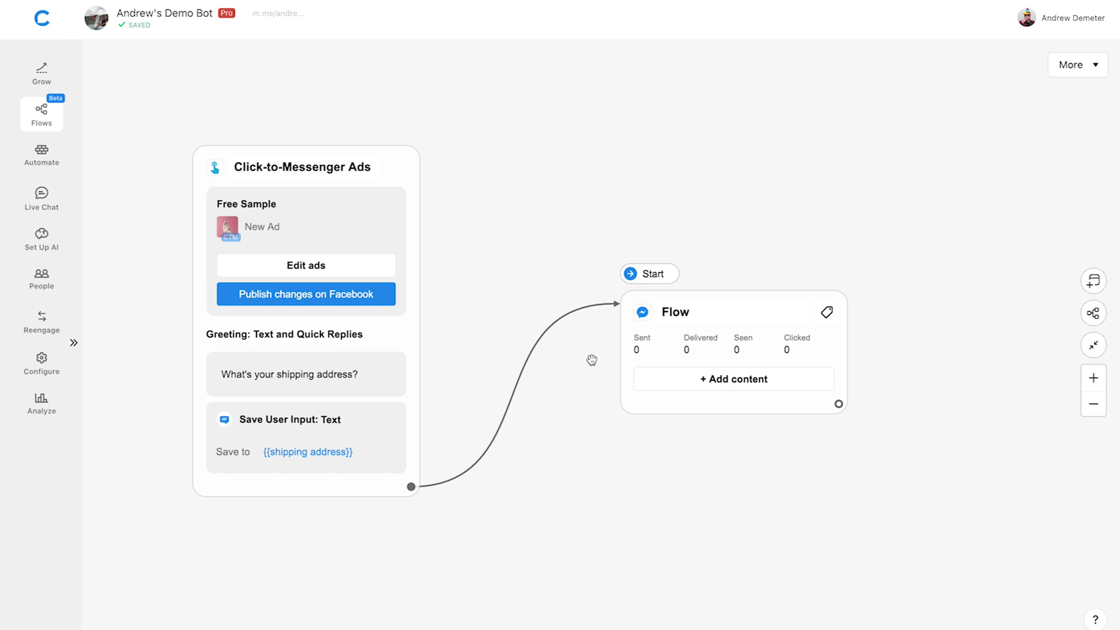
# Add a Save User Input (Email) step to Flow with Facebook Email Suggest enabled.
pyautogui.click(662, 378)
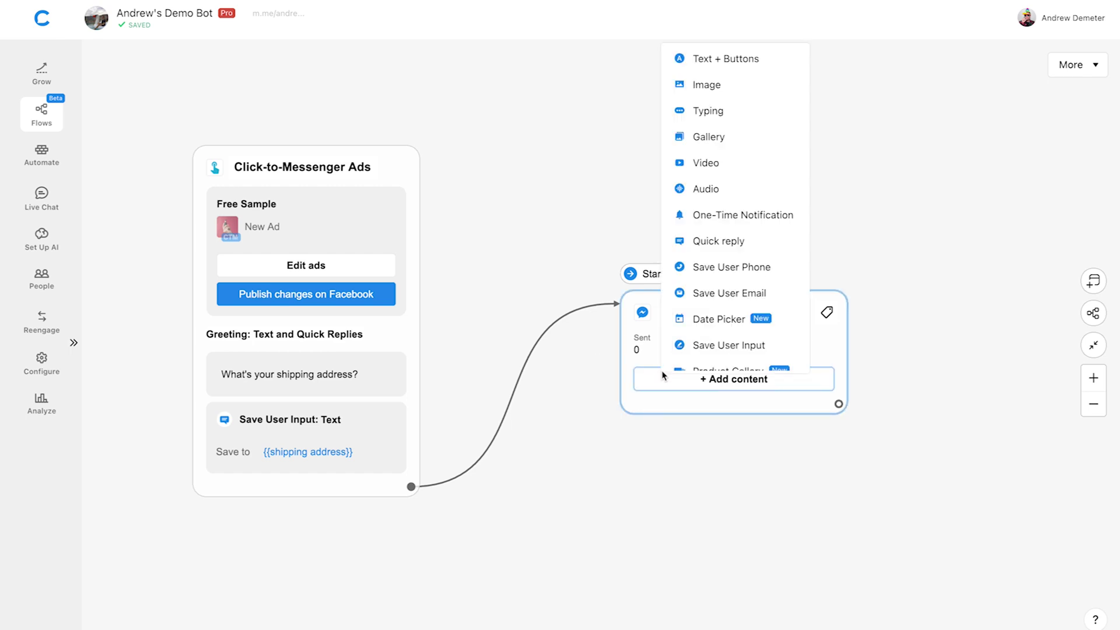
pyautogui.click(791, 295)
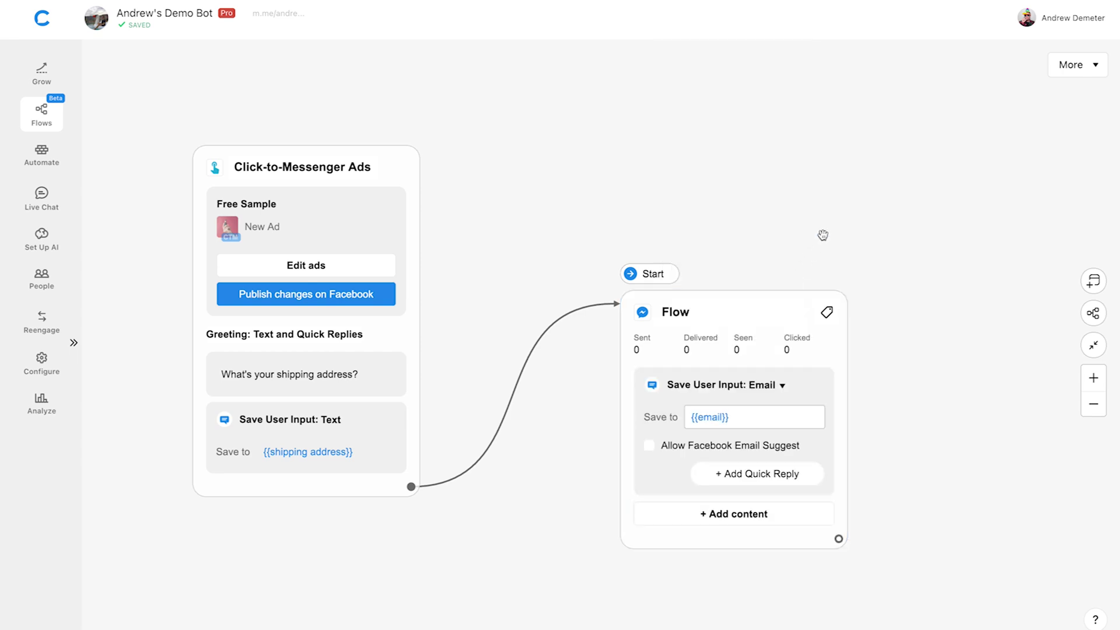
pyautogui.click(649, 446)
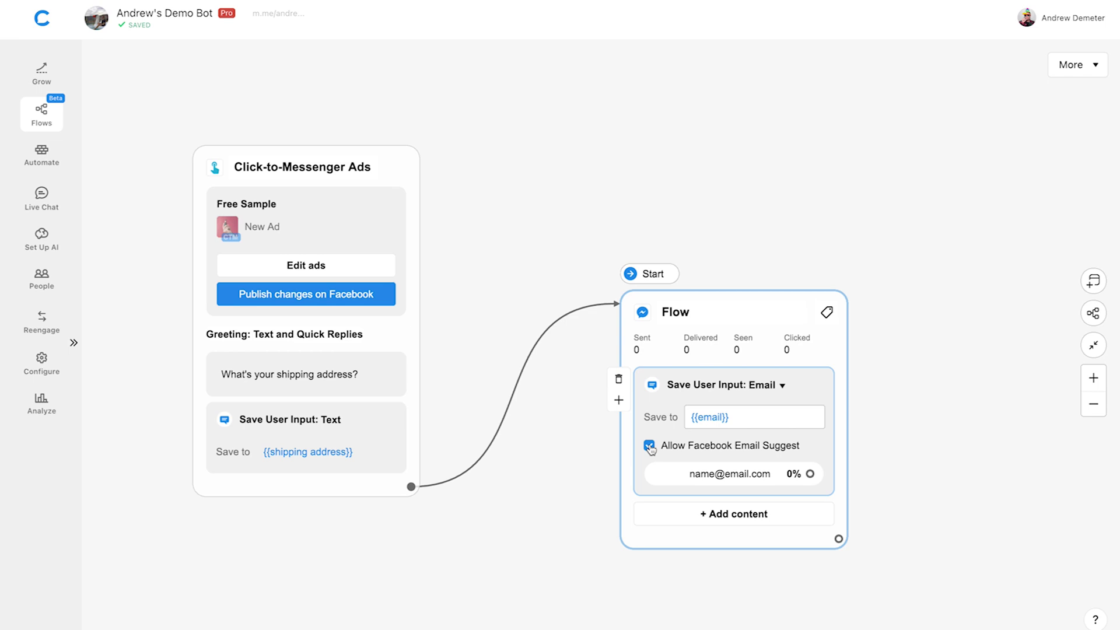
pyautogui.click(779, 516)
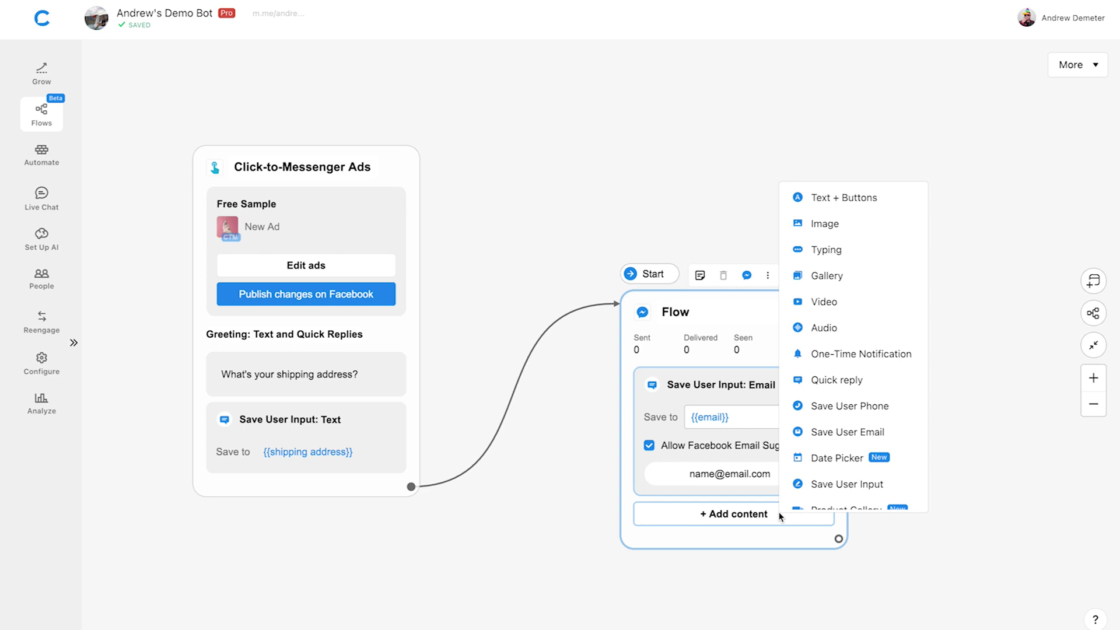
# Add a "What's your email?" text card and place it above the email input.
pyautogui.click(905, 200)
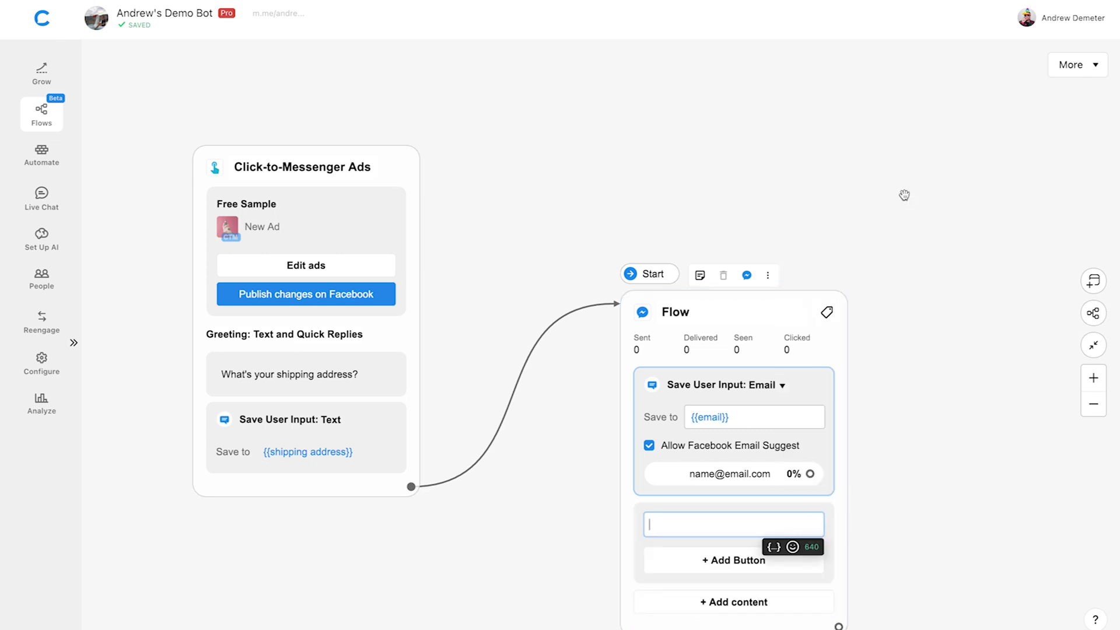
pyautogui.write("What'")
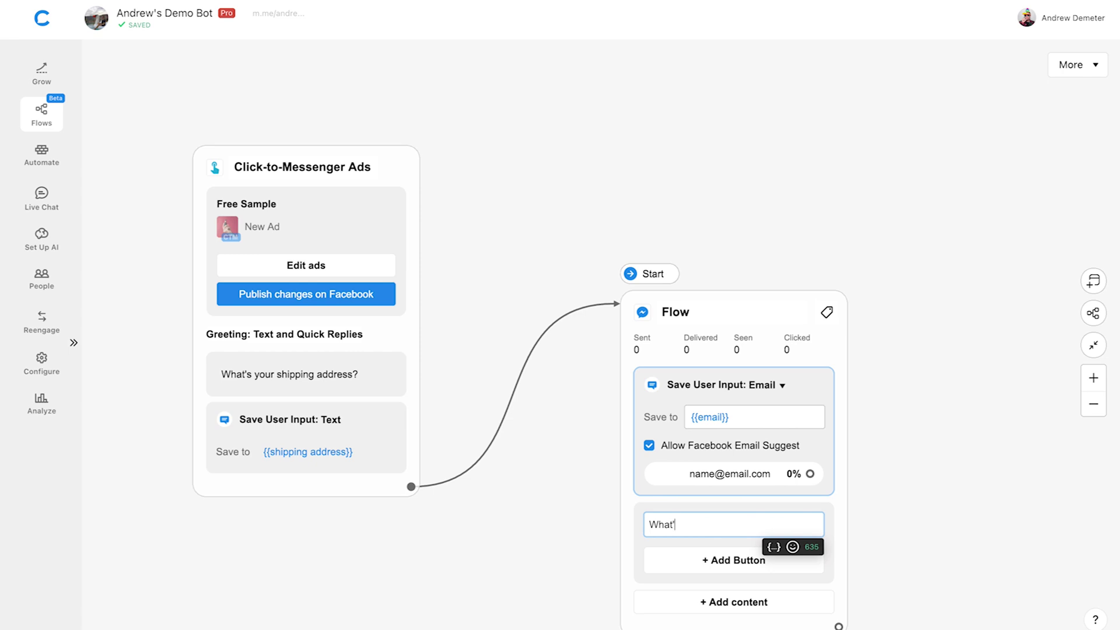
pyautogui.write('s your email?')
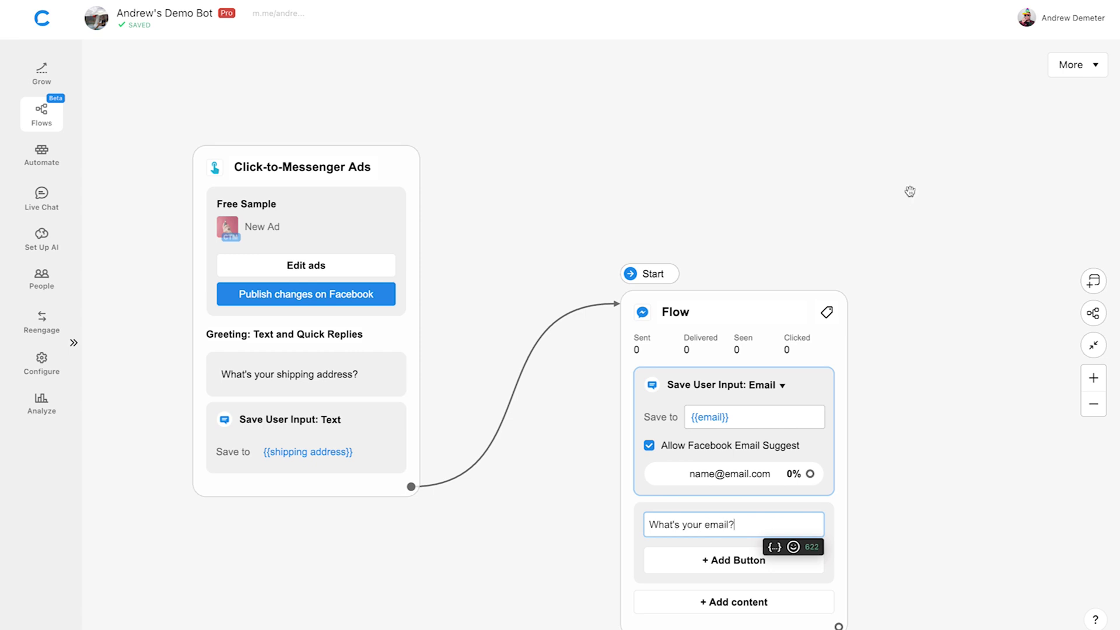
pyautogui.click(910, 191)
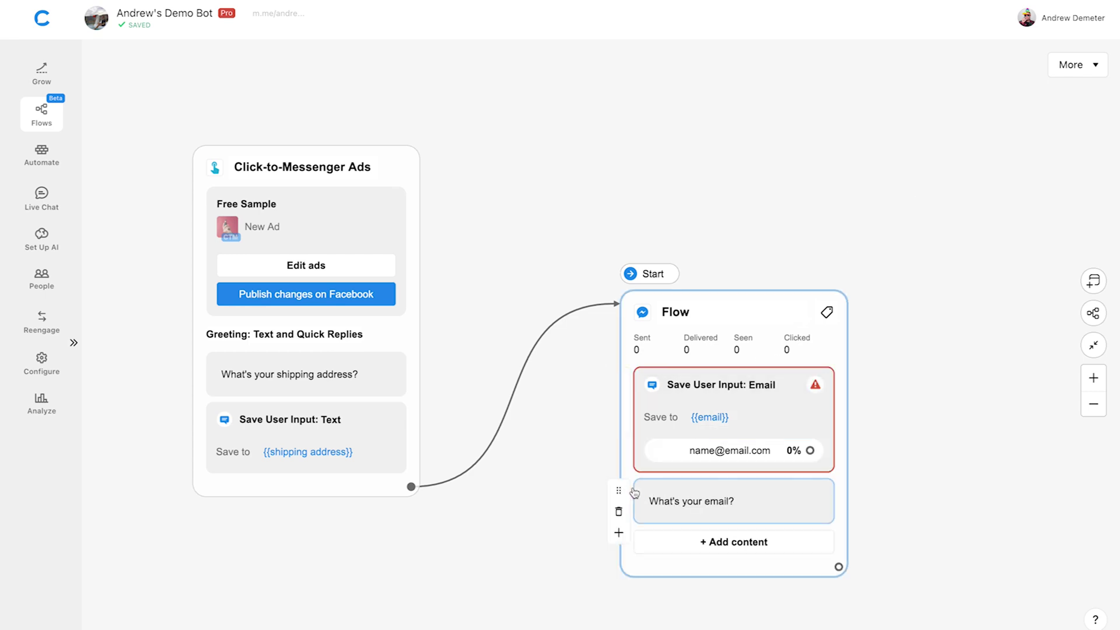
pyautogui.moveTo(619, 491); pyautogui.dragTo(622, 384)
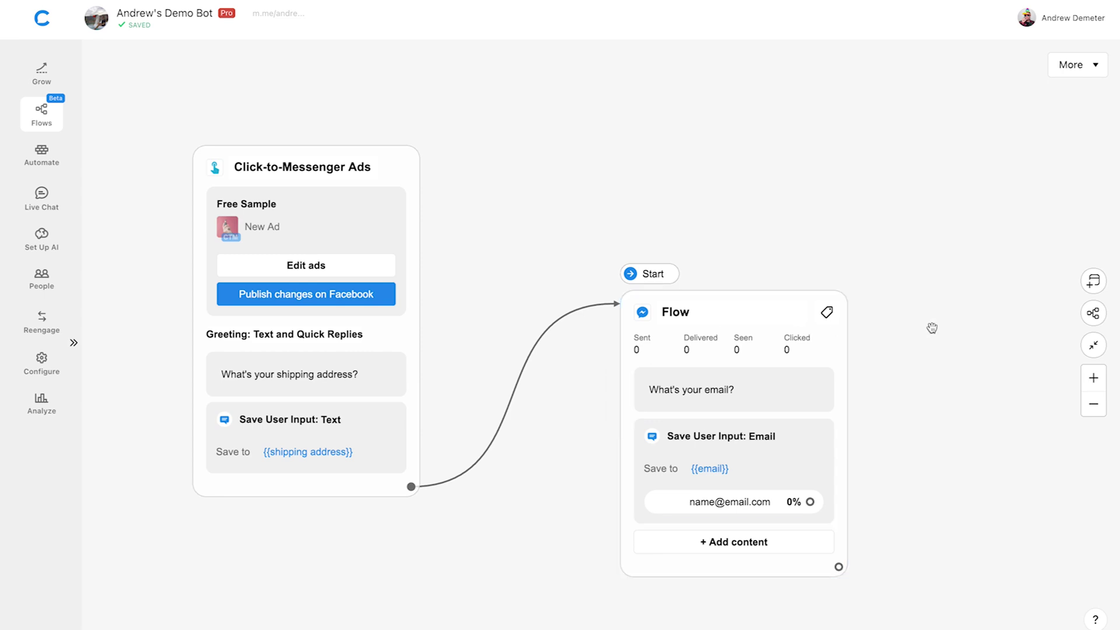
# Link the email reply to a new text block saying "Your free sample is on the way!".
pyautogui.moveTo(810, 501); pyautogui.dragTo(922, 251)
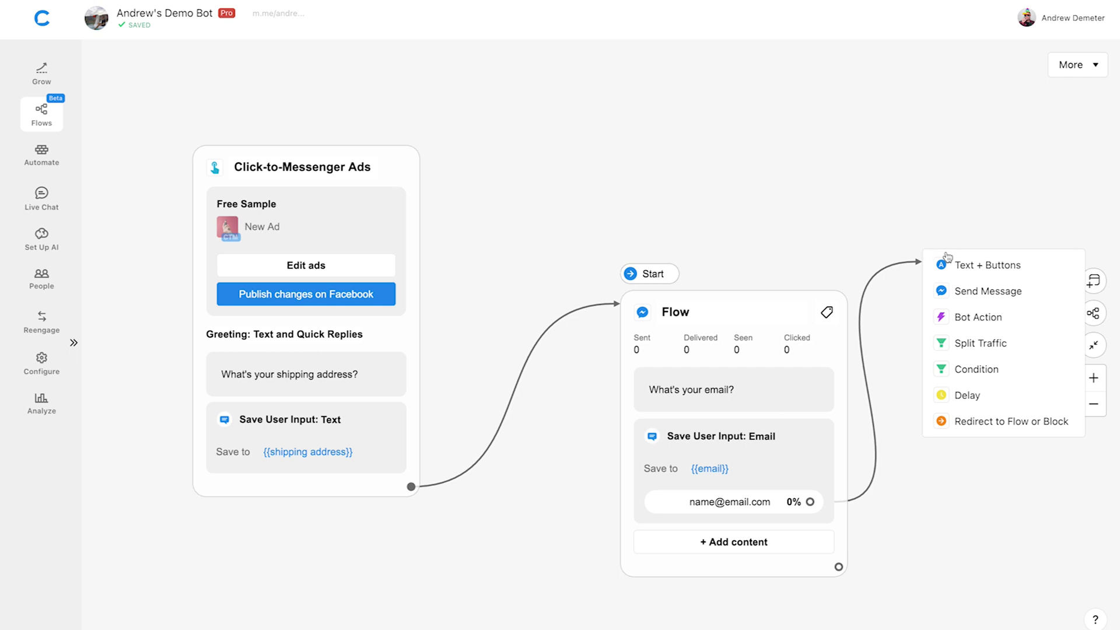
pyautogui.click(1048, 269)
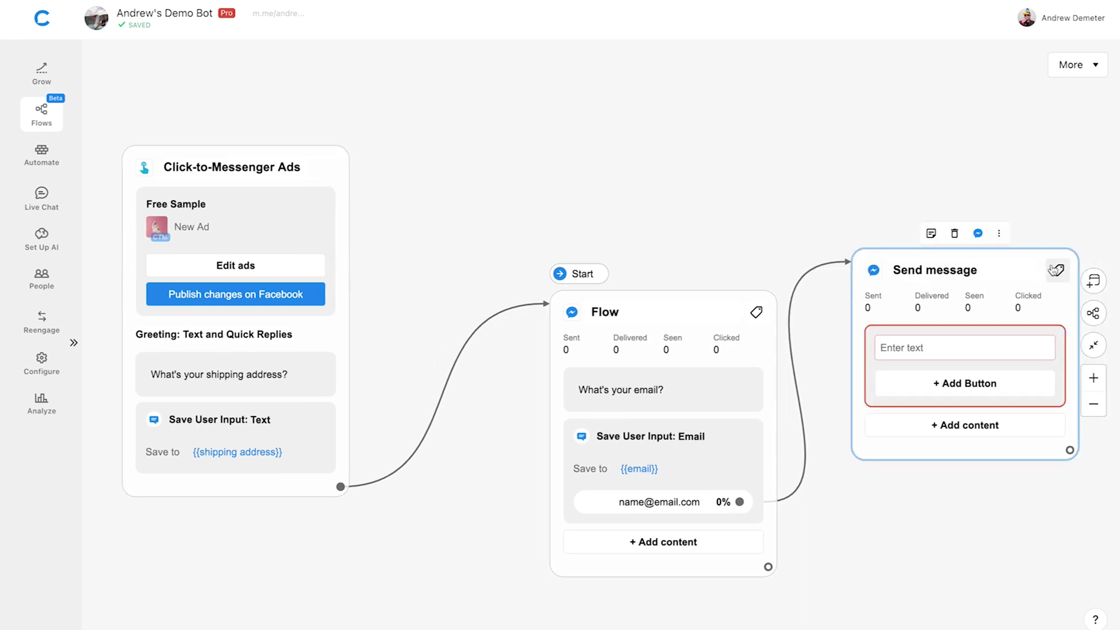
pyautogui.click(970, 347)
pyautogui.write('You')
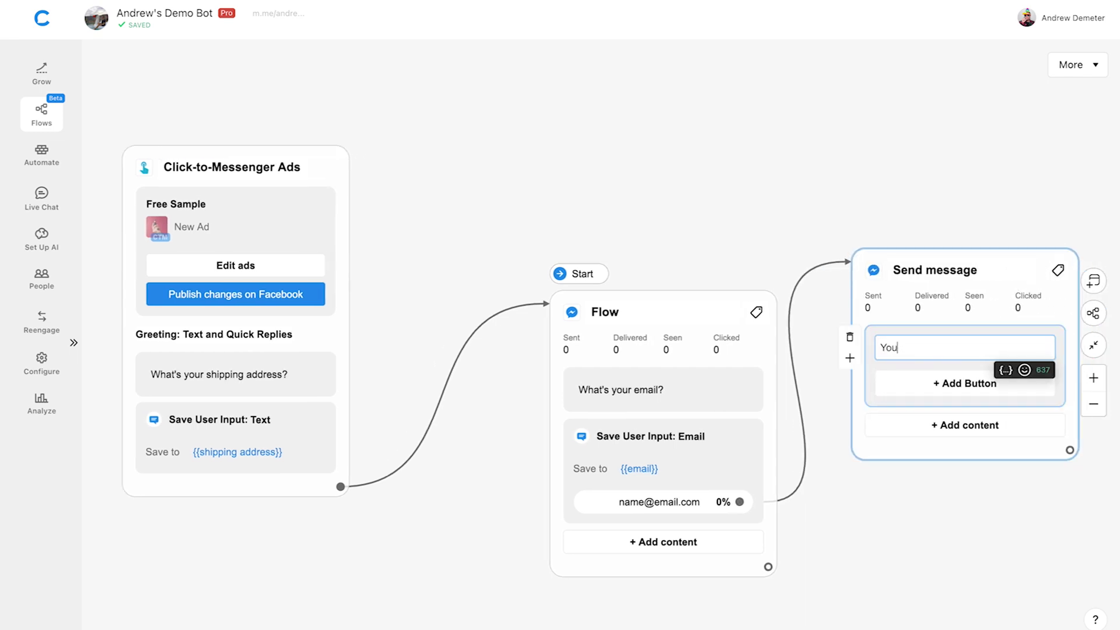
pyautogui.write('r free sample is on the way!')
pyautogui.click(1037, 196)
# Rearrange the Flow and Send message blocks and zoom out to fit the flow.
pyautogui.moveTo(677, 298); pyautogui.dragTo(562, 156)
pyautogui.moveTo(909, 269); pyautogui.dragTo(795, 166)
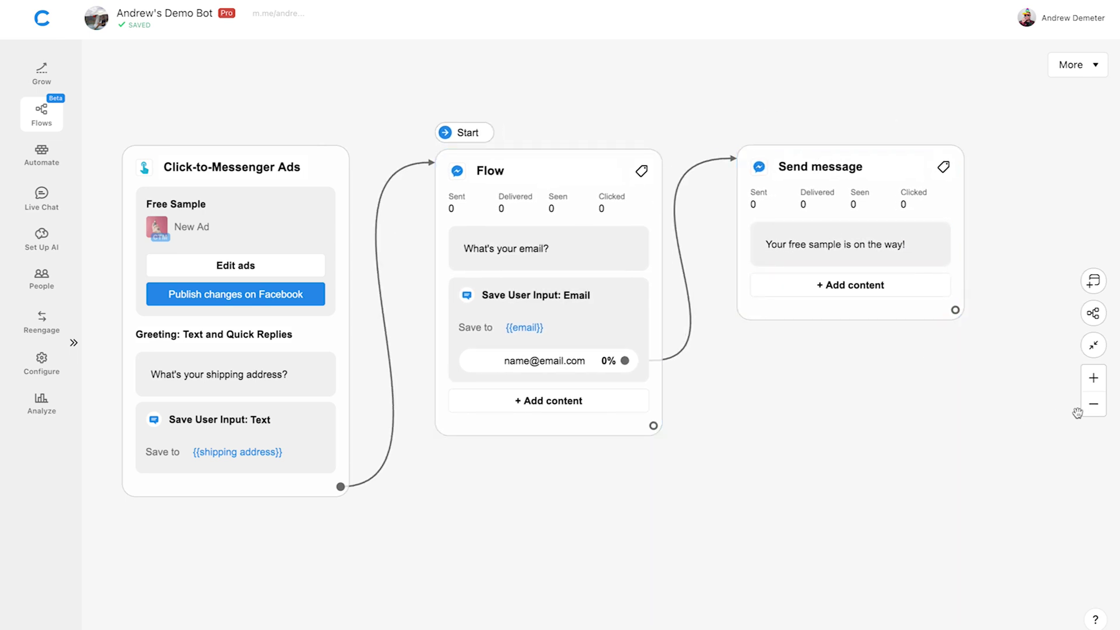
pyautogui.click(1094, 404)
pyautogui.moveTo(1036, 370); pyautogui.dragTo(912, 376)
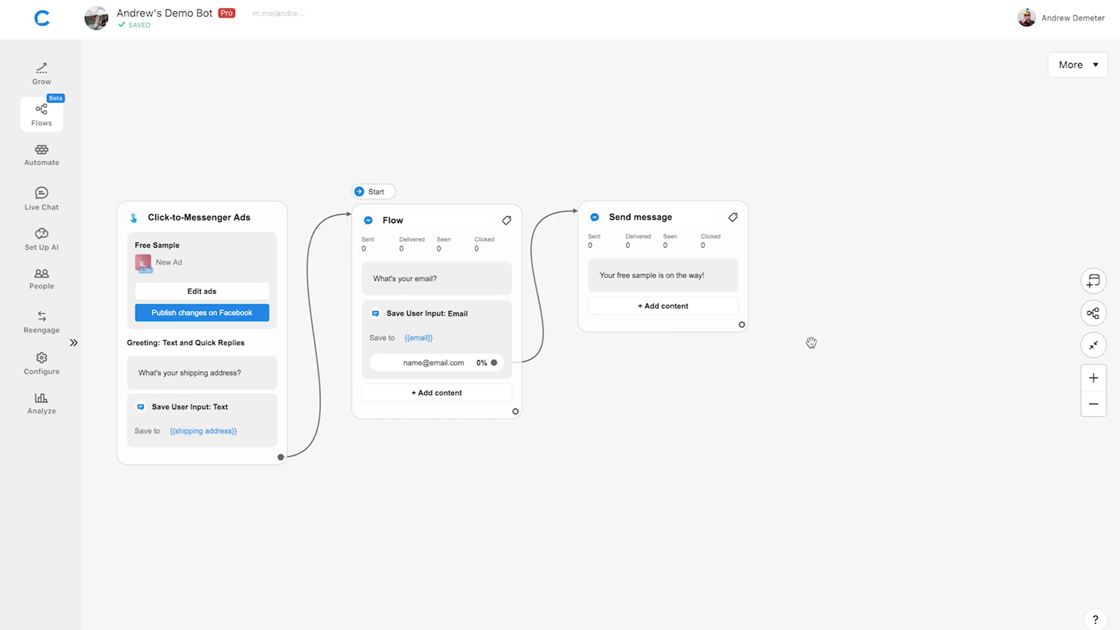
# Attach a Bot Action block with a Notify Admin via Email action after the confirmation message.
pyautogui.moveTo(742, 324); pyautogui.dragTo(805, 208)
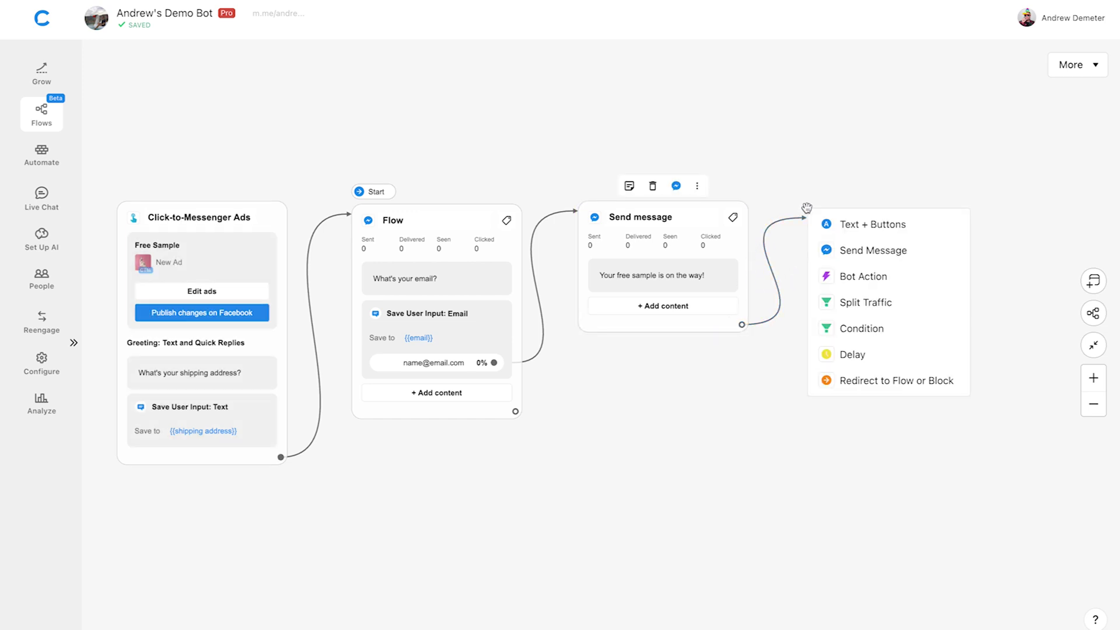
pyautogui.click(915, 280)
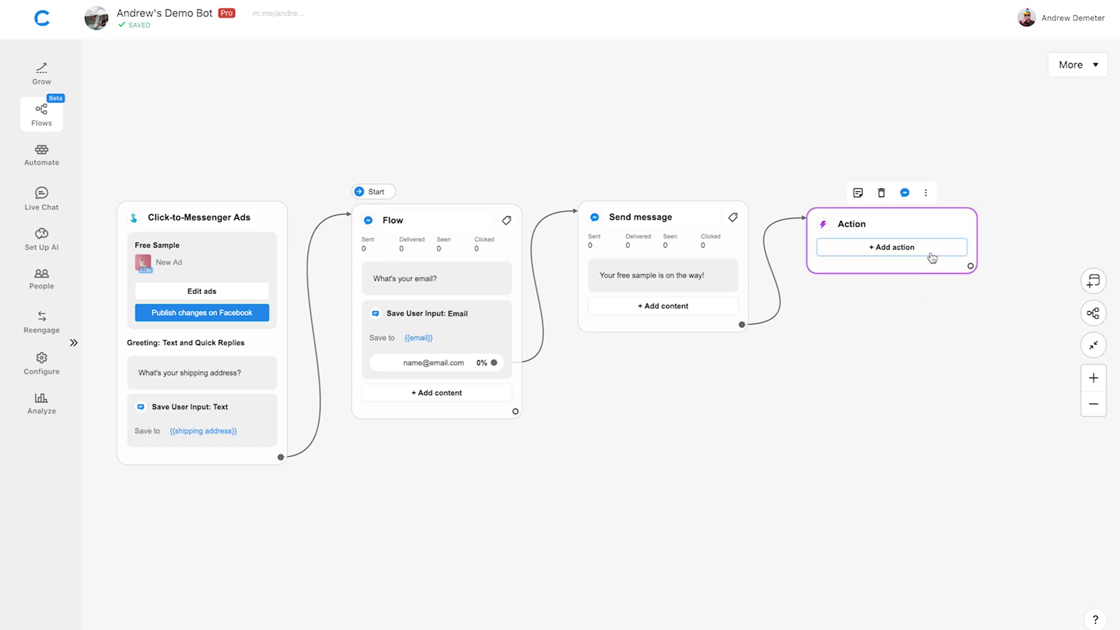
pyautogui.click(932, 257)
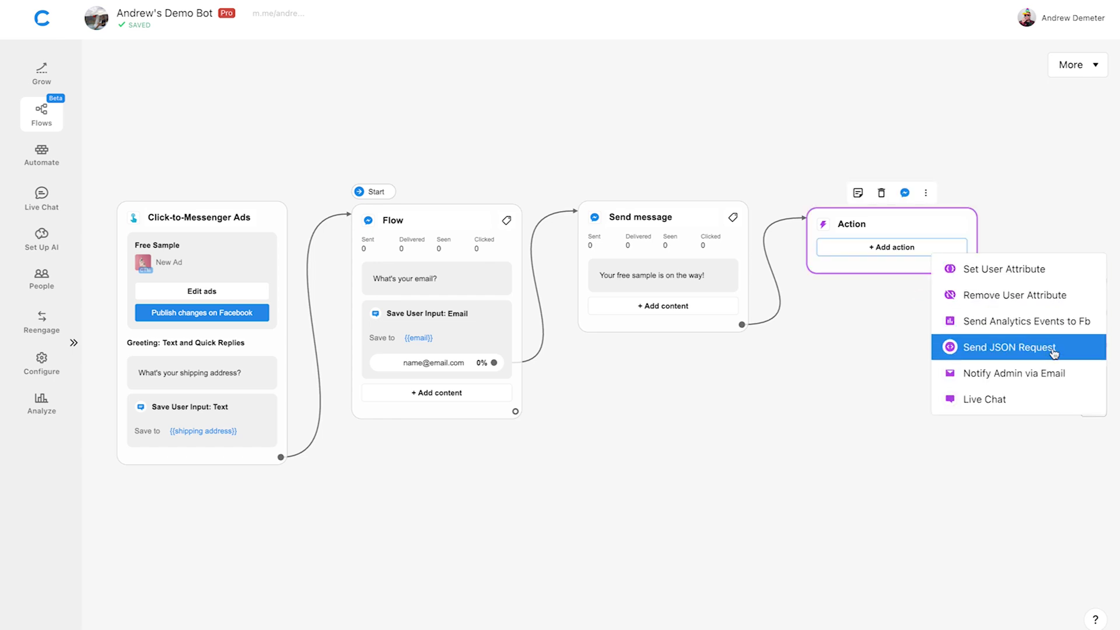
pyautogui.click(1082, 375)
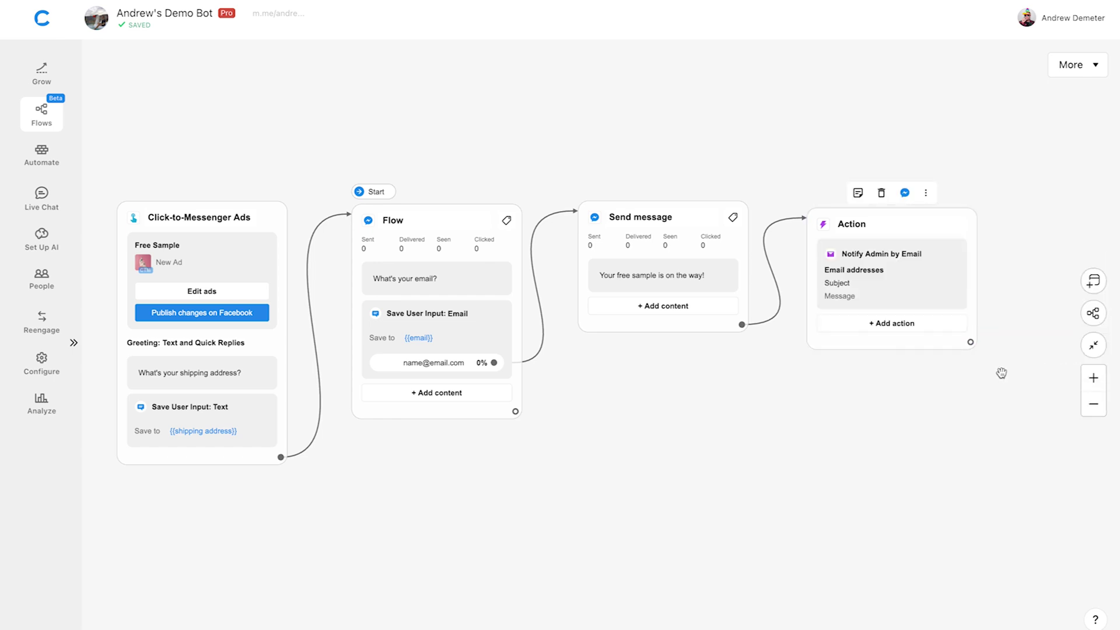
# Address the email notification to the supplier's email address with subject 'New Free Sample Order'.
pyautogui.click(904, 290)
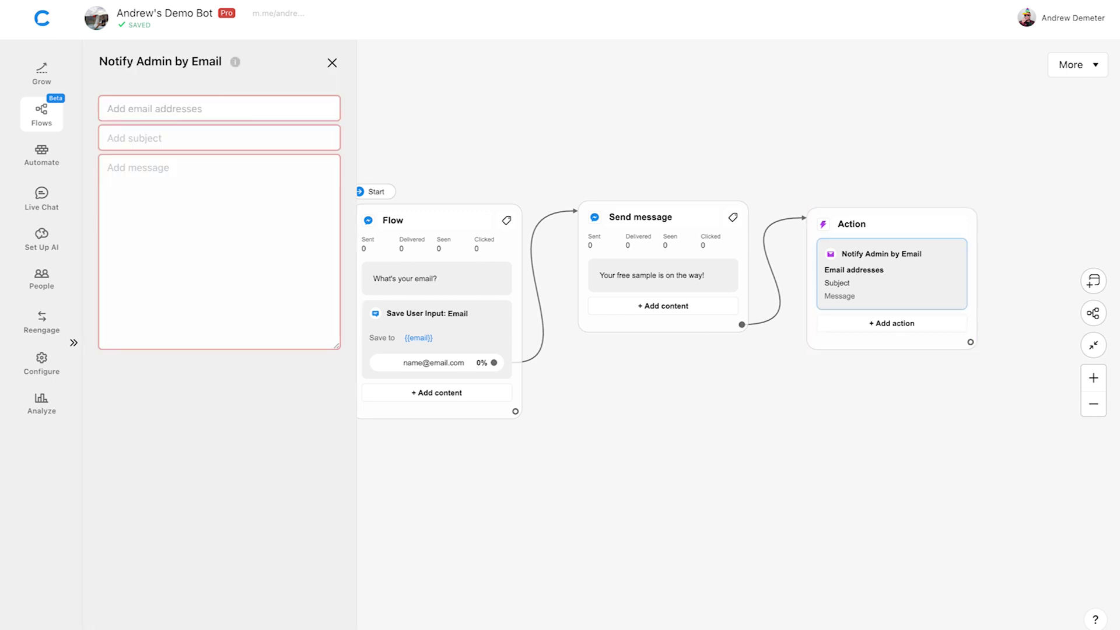
pyautogui.press('Return')
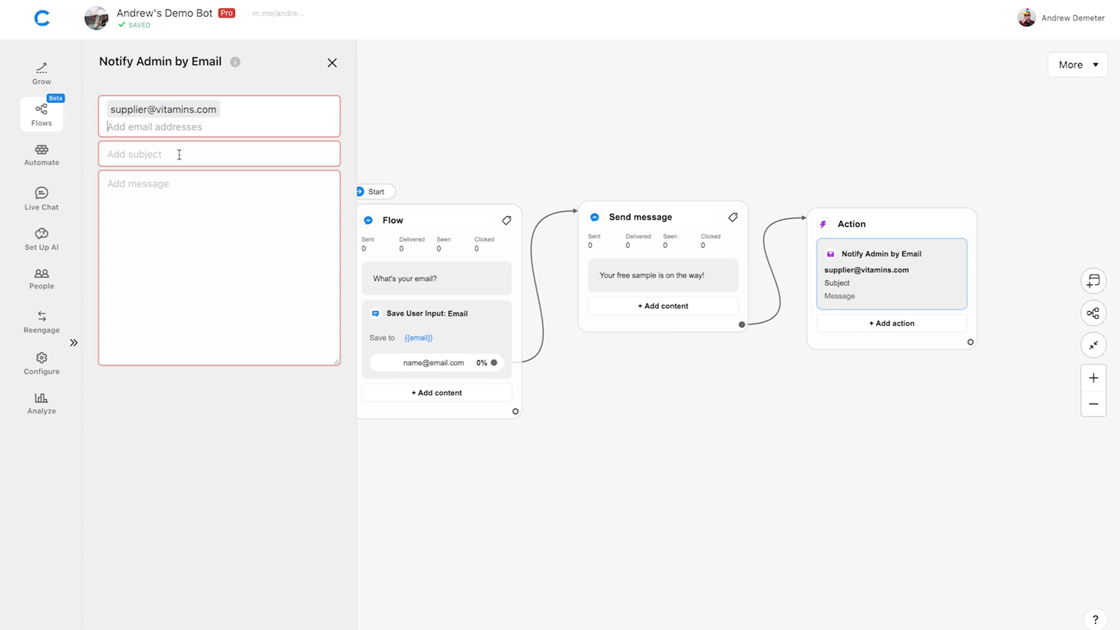
pyautogui.click(157, 154)
pyautogui.write('N')
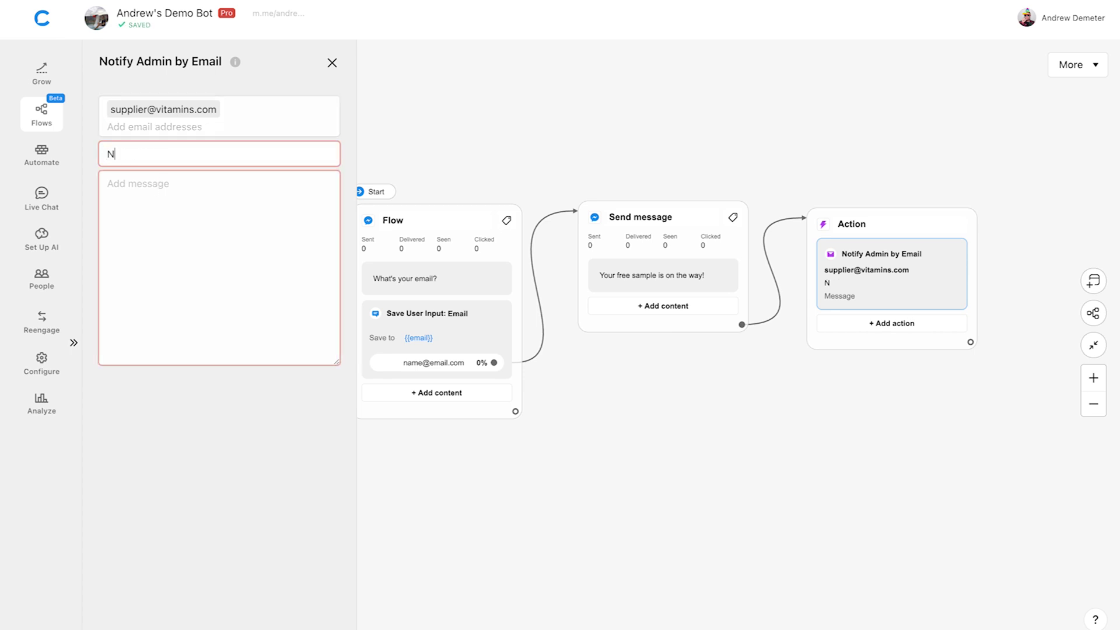
pyautogui.write('ew Free Sample Order')
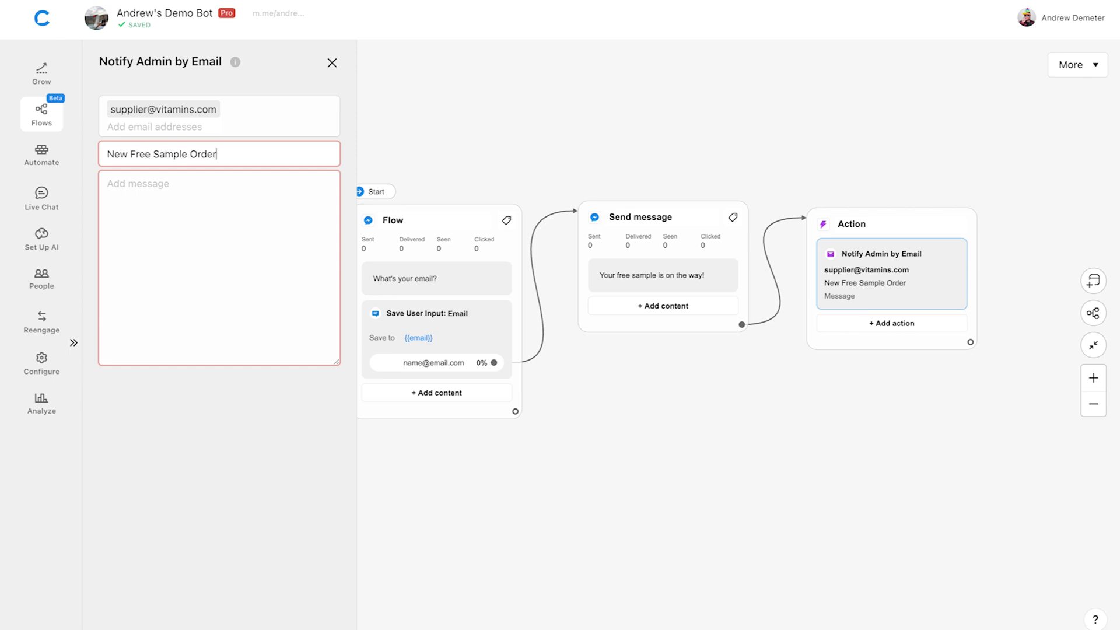
# Write the email body as {{first name}} {{last name}}, {{shipping address}} and {{email}} on separate lines.
pyautogui.click(156, 190)
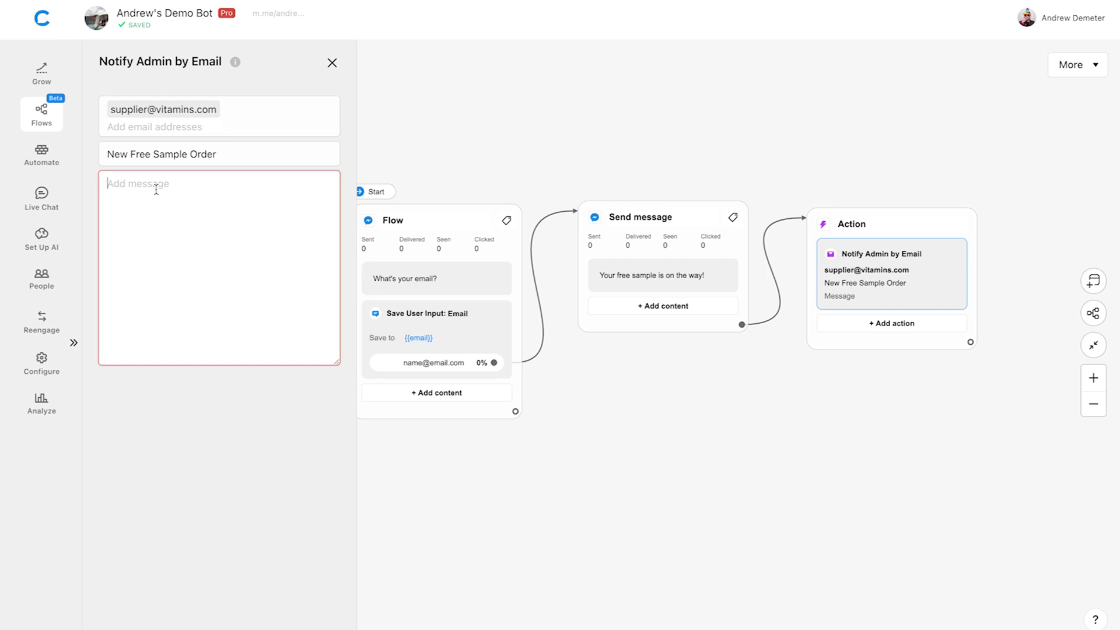
pyautogui.write('{{')
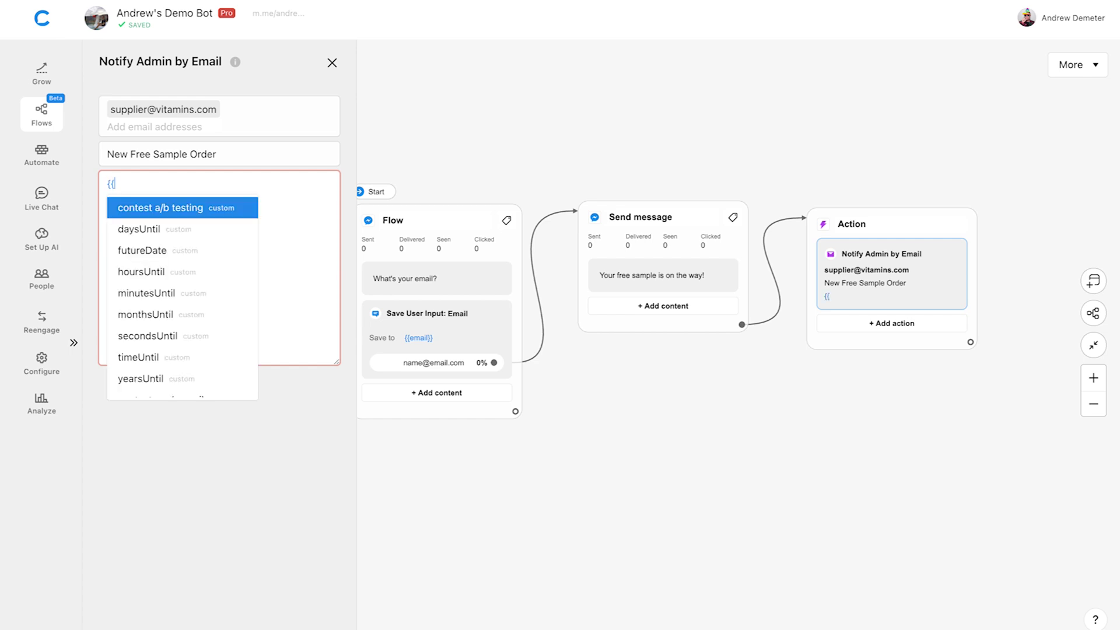
pyautogui.write('first name')
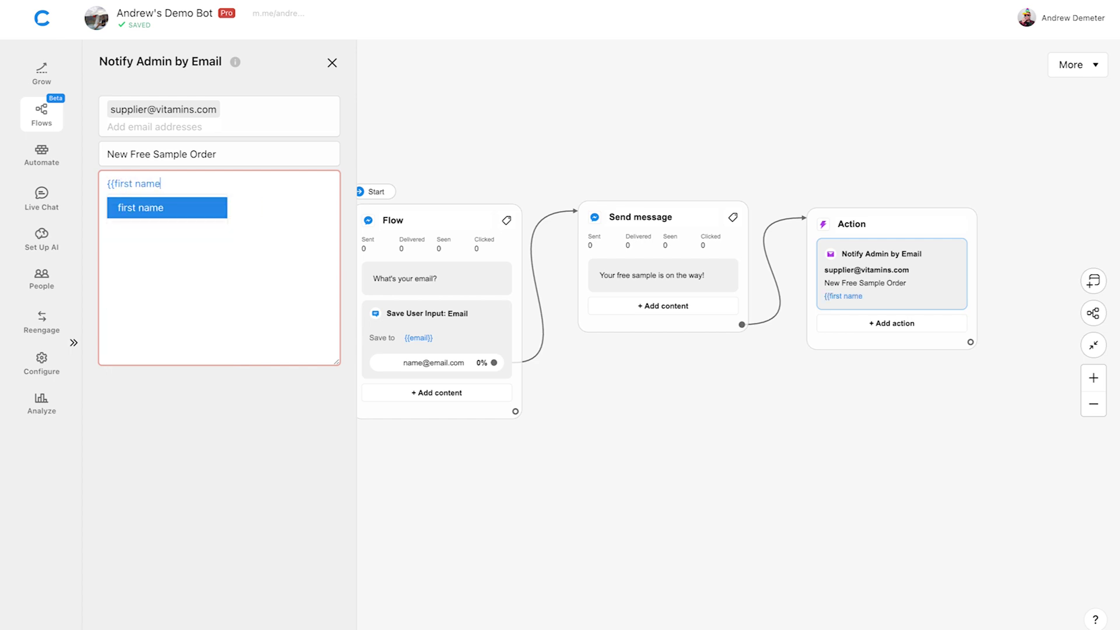
pyautogui.write('}} {')
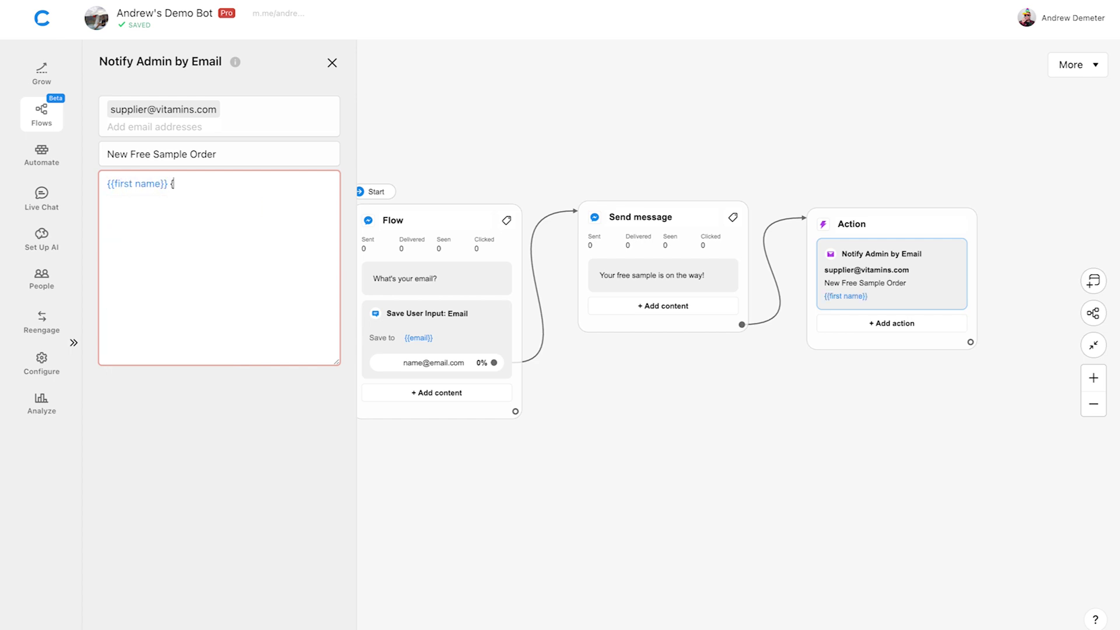
pyautogui.write('{last name}}')
pyautogui.press('Return')
pyautogui.press('Return')
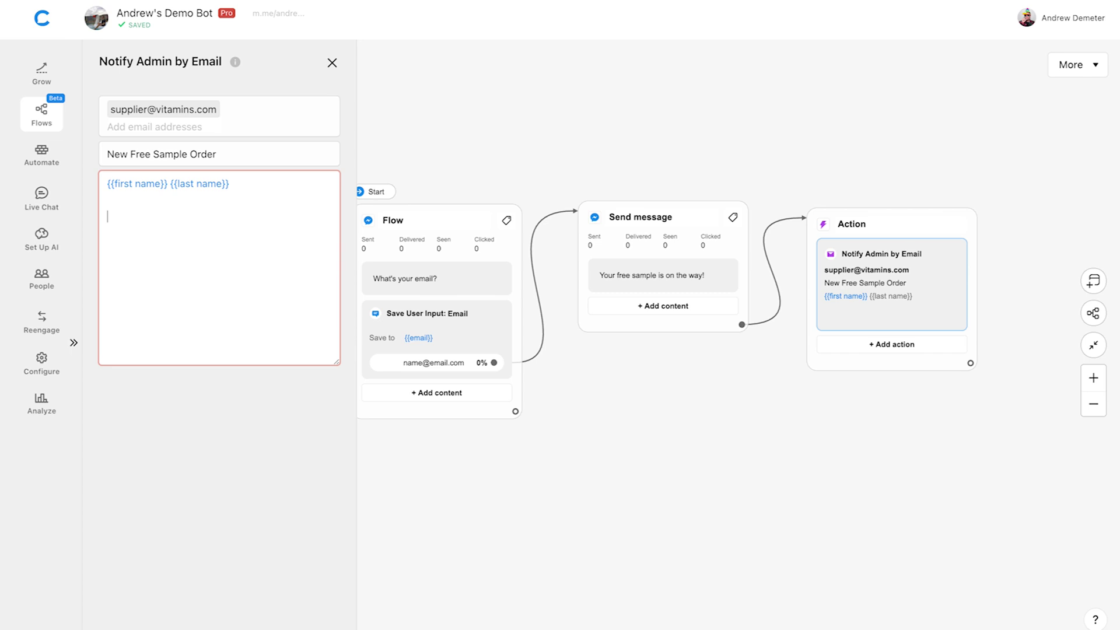
pyautogui.write('{{shipp')
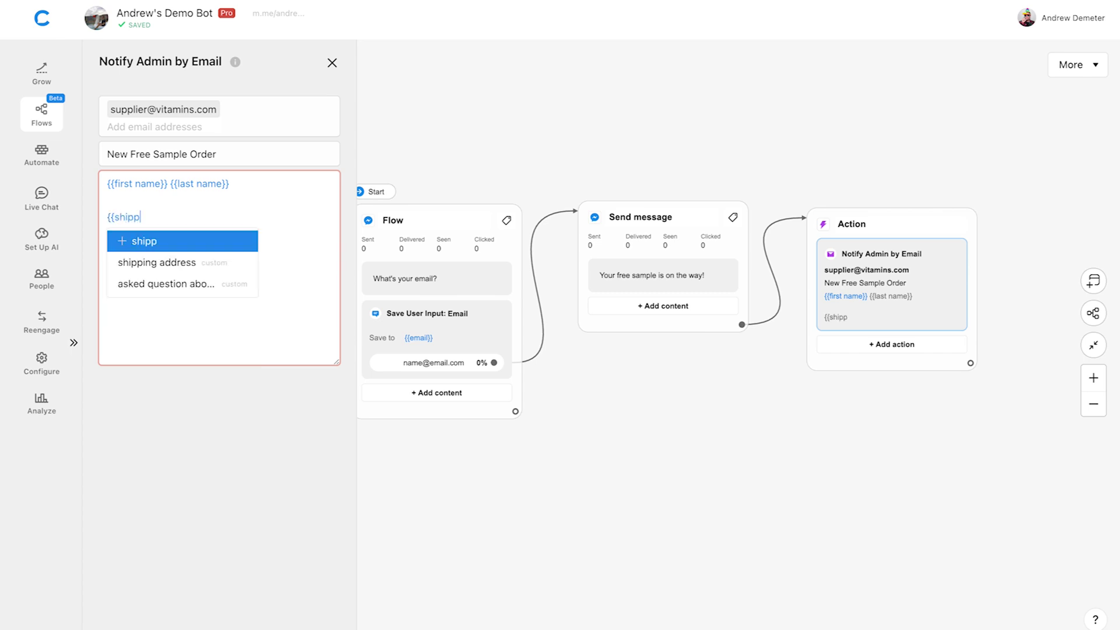
pyautogui.write('ing addre')
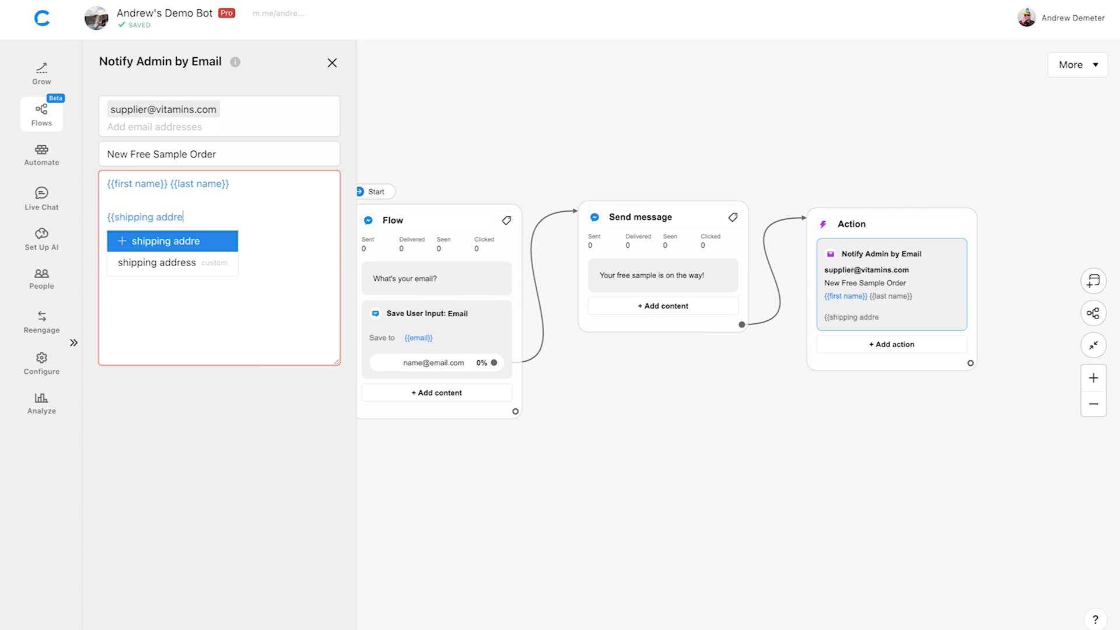
pyautogui.write('ss}}')
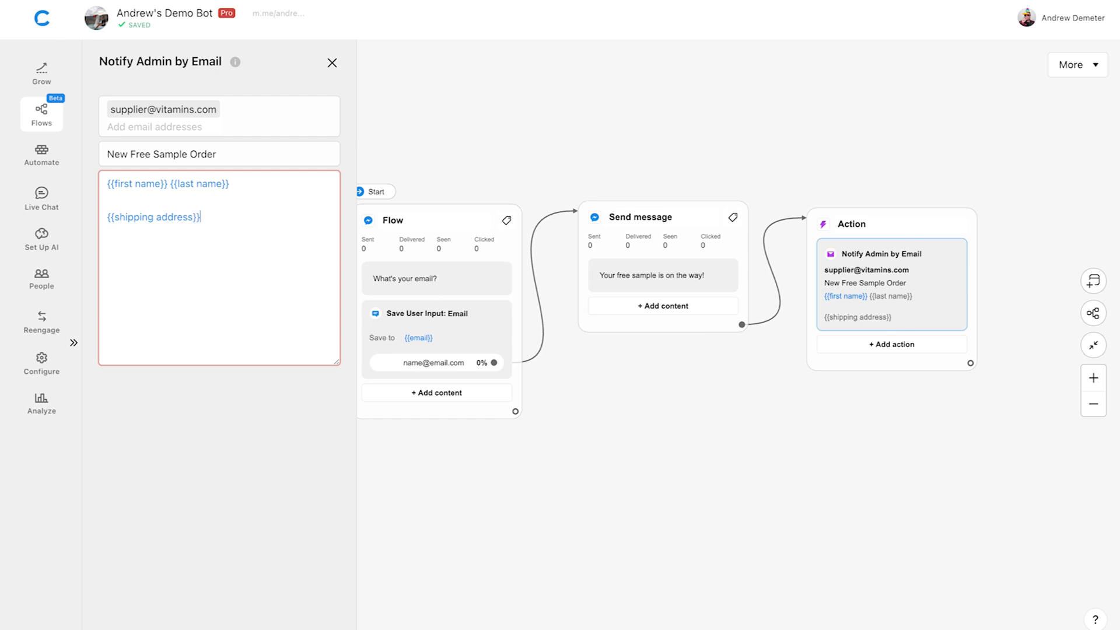
pyautogui.press('Return')
pyautogui.press('Return')
pyautogui.write('{{')
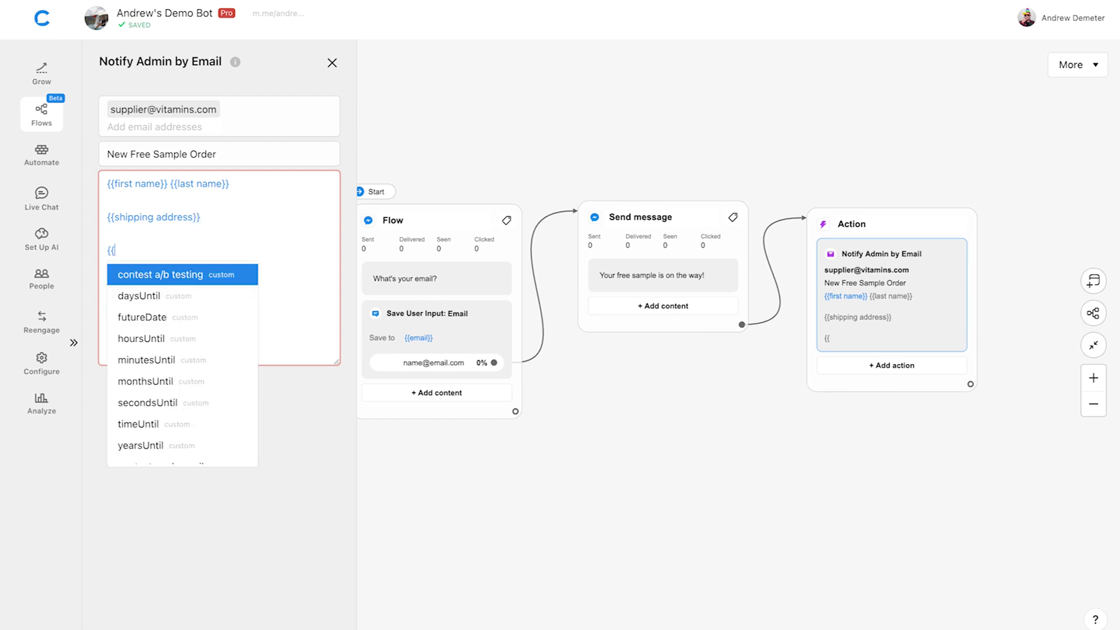
pyautogui.write('email}}')
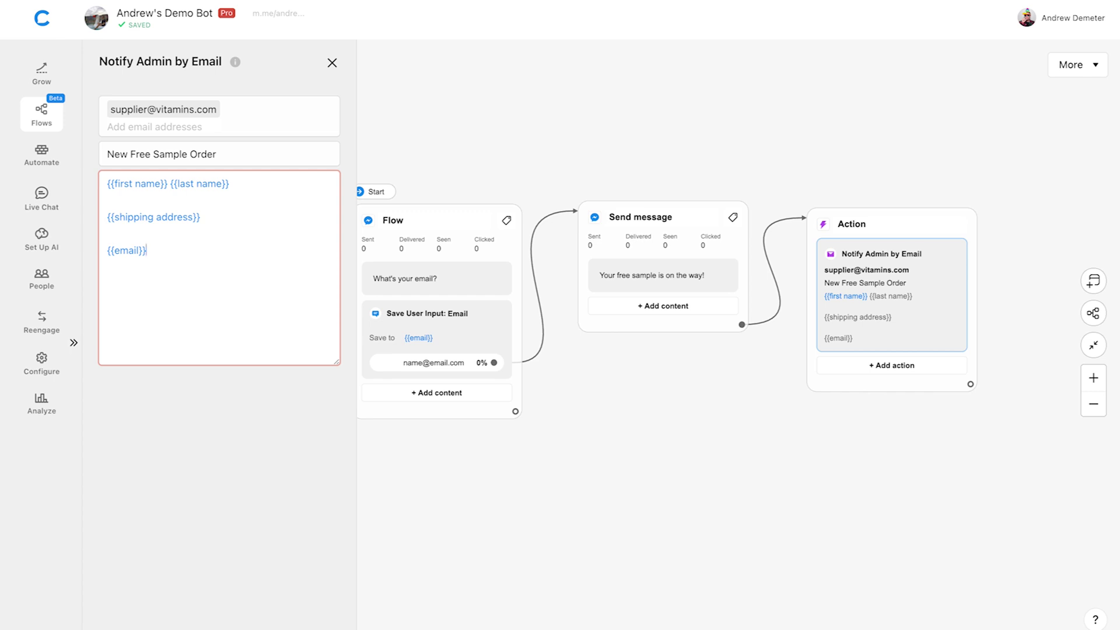
pyautogui.click(172, 410)
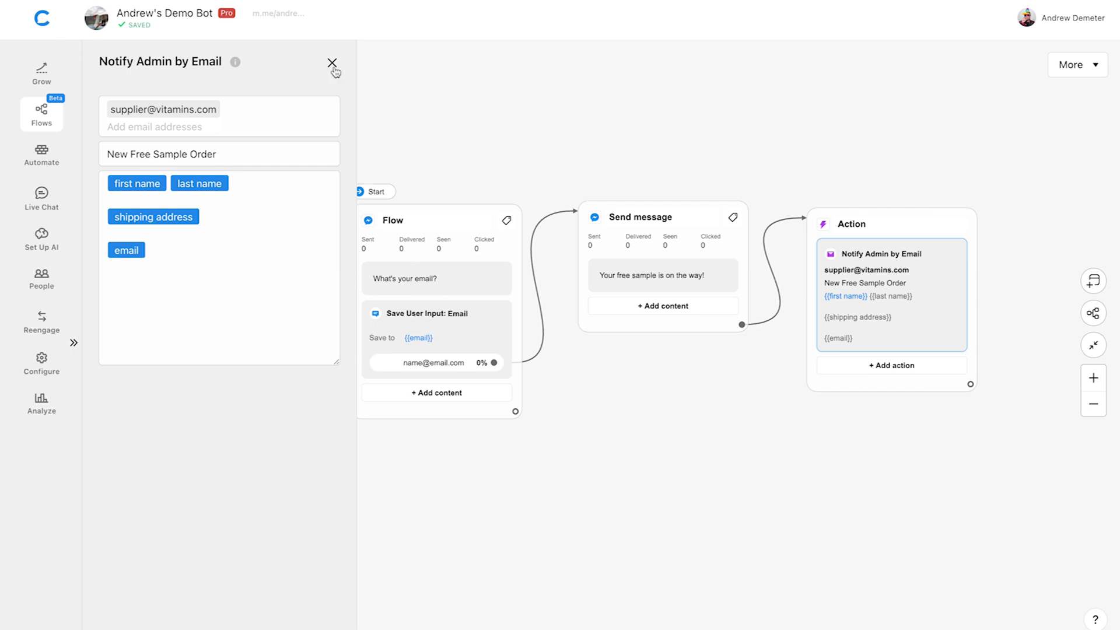
# Close the Notify Admin editor and publish the changes on Facebook.
pyautogui.click(332, 64)
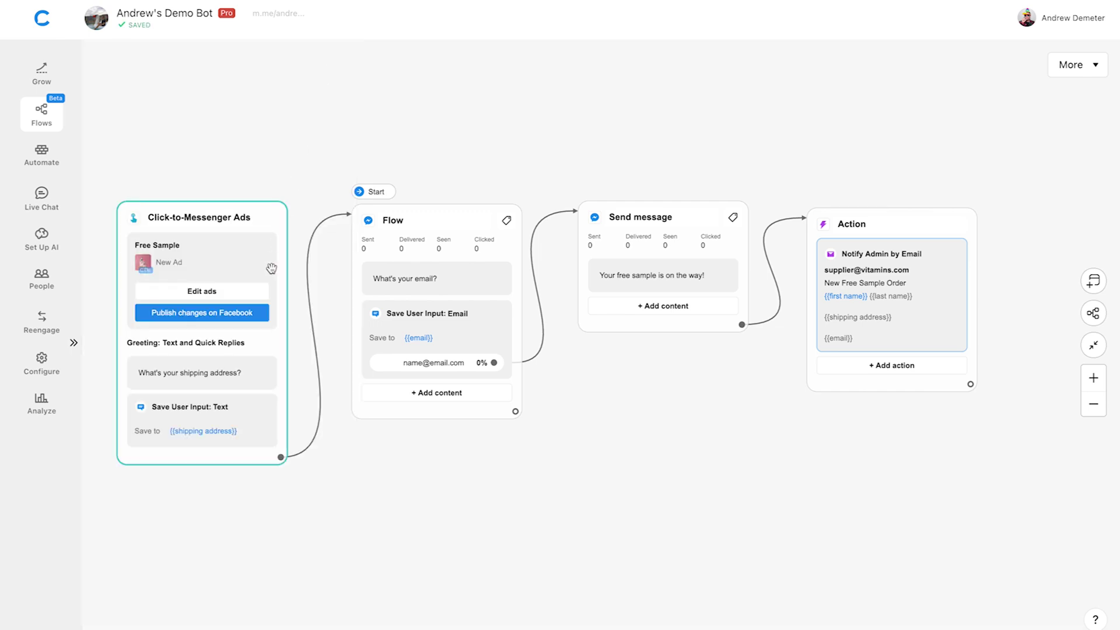
pyautogui.click(264, 313)
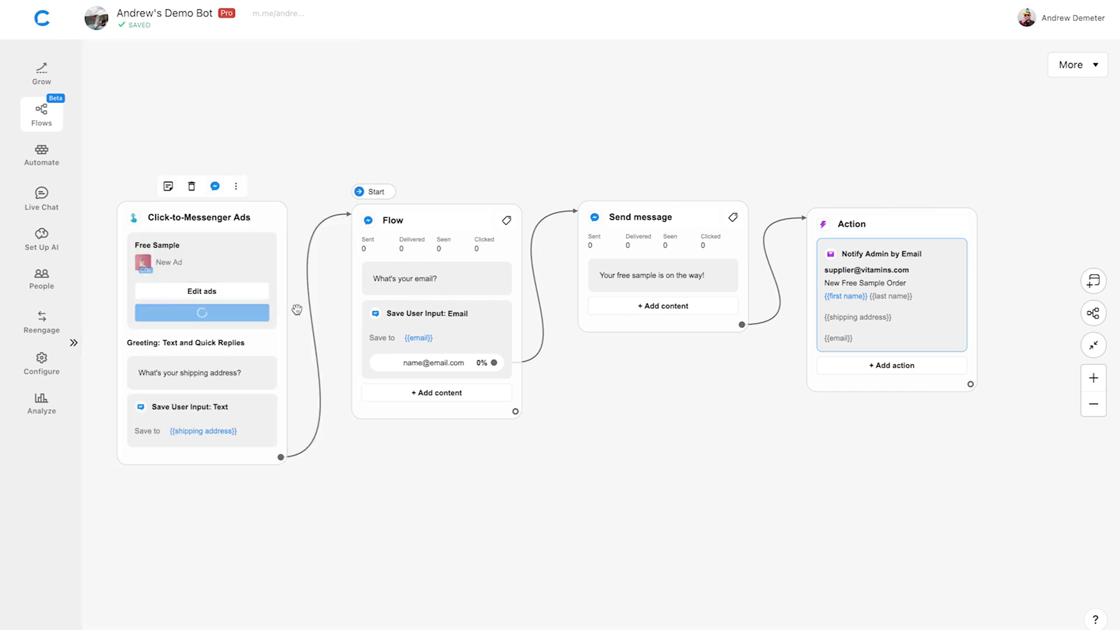